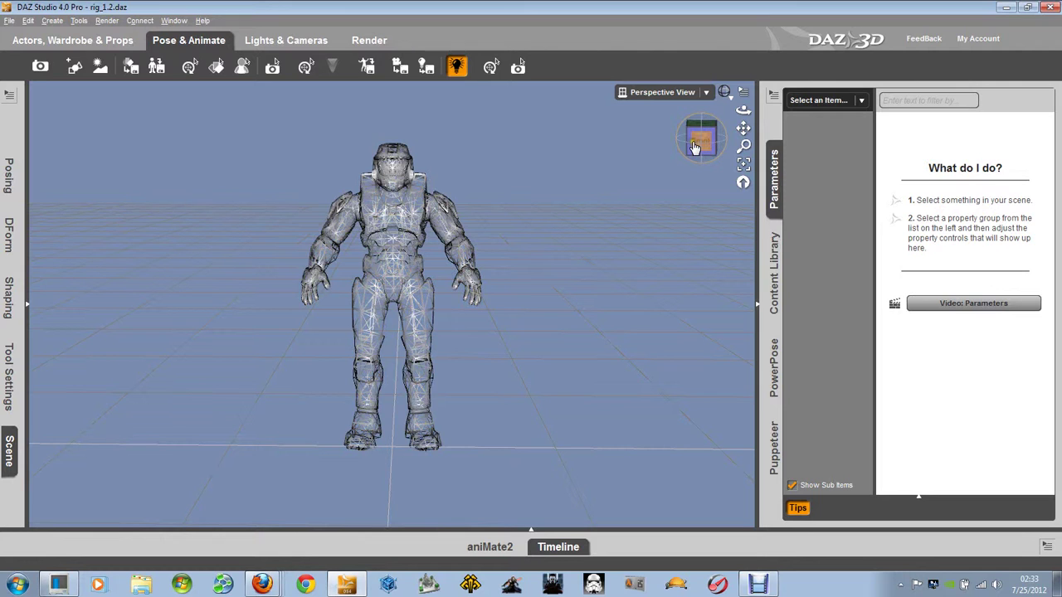
- Examine the Spartan figure's skeleton against its mesh from several angles, using the Joint Editor with the chest bone selected
{"action": "left_click_drag", "start_coordinate": [695, 148], "coordinate": [711, 143]}
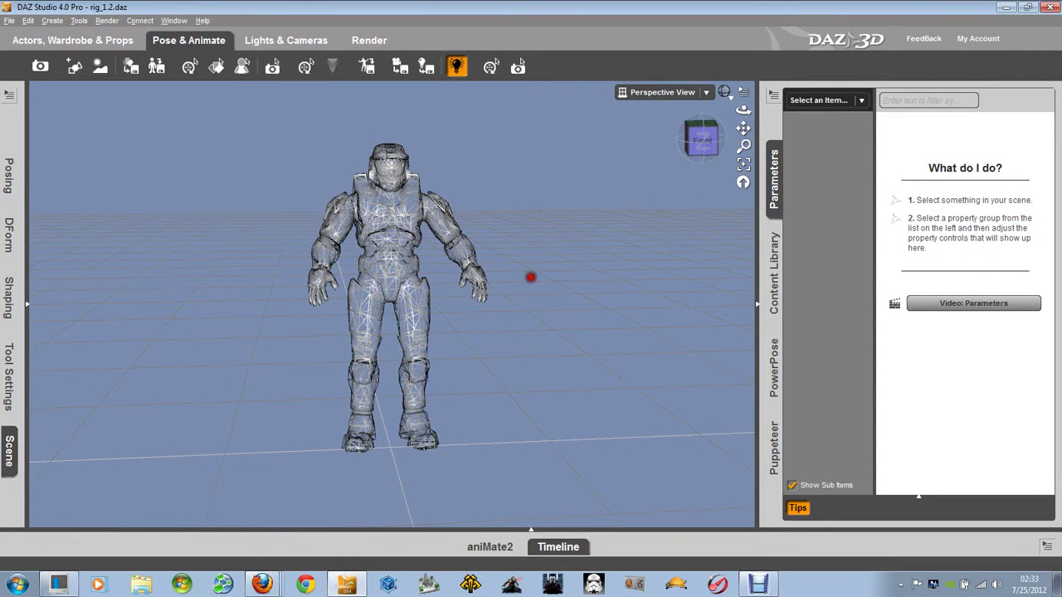
{"action": "left_click_drag", "start_coordinate": [531, 277], "coordinate": [530, 277]}
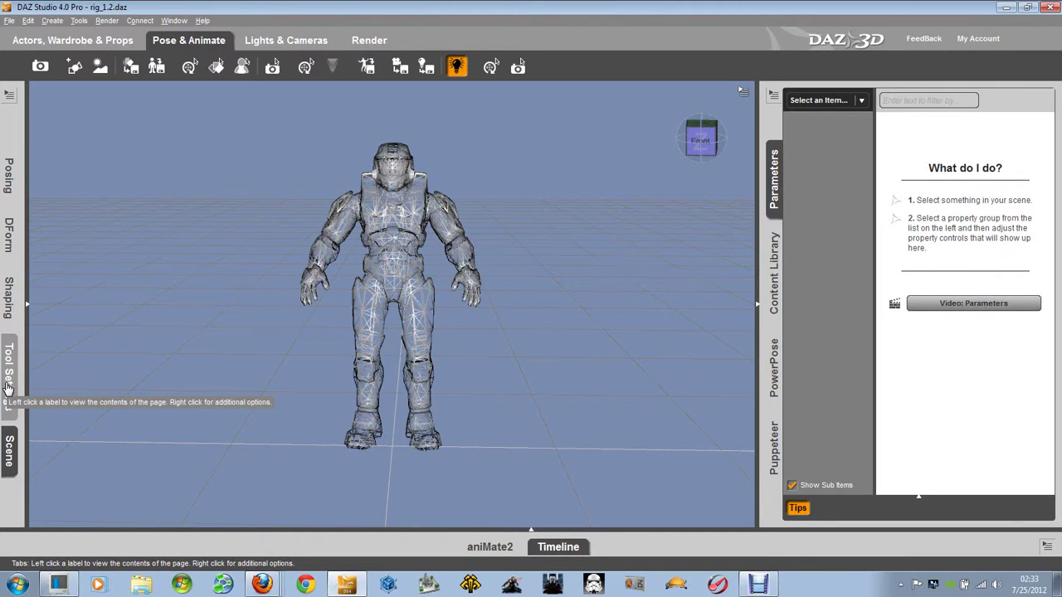
{"action": "left_click", "coordinate": [29, 319]}
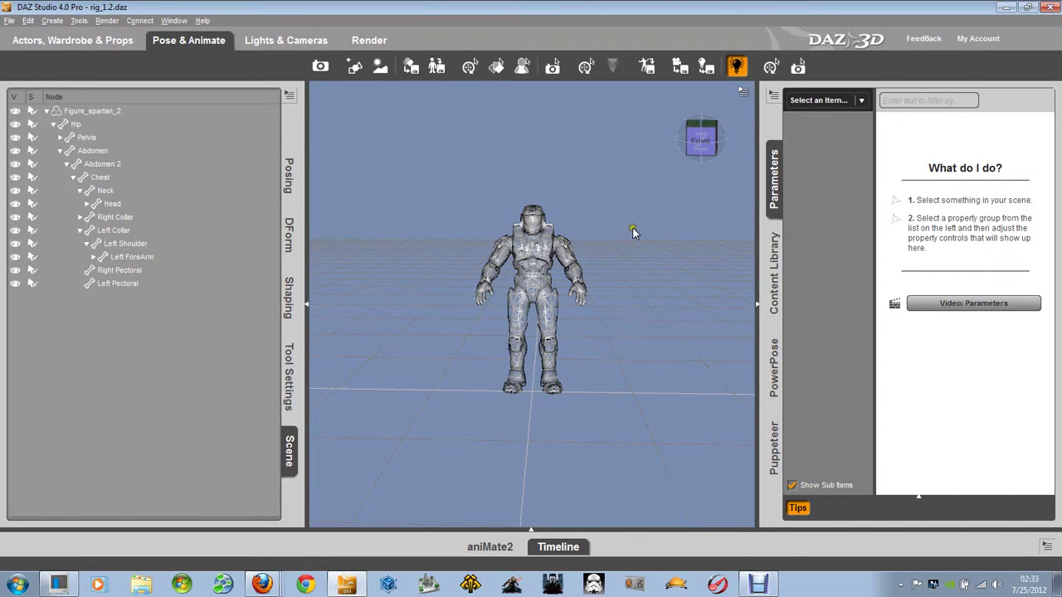
{"action": "scroll", "coordinate": [633, 229], "scroll_direction": "up", "scroll_amount": 5}
{"action": "left_click_drag", "start_coordinate": [743, 146], "coordinate": [719, 144]}
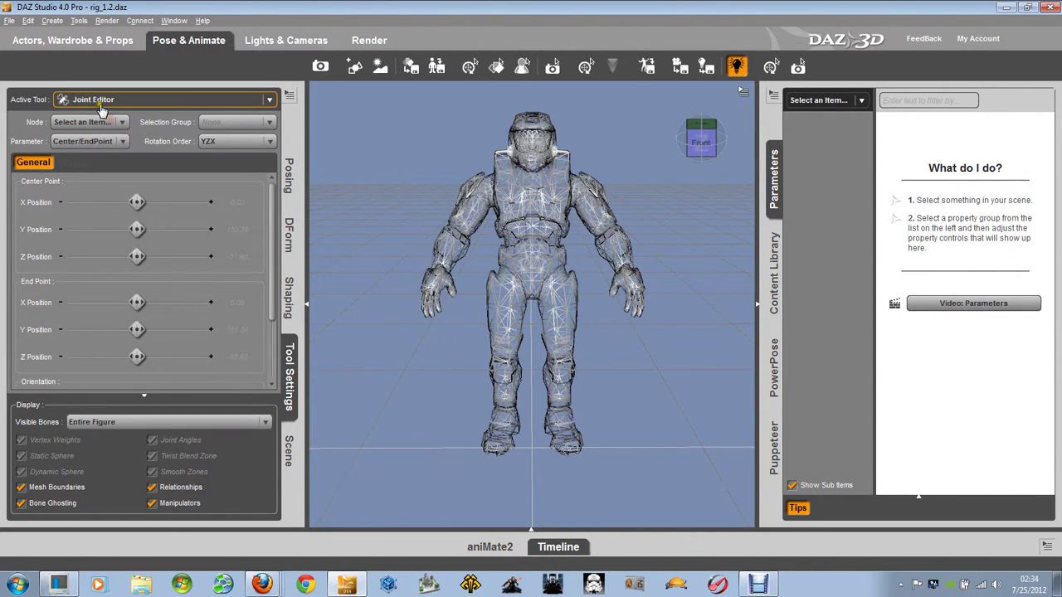
{"action": "left_click", "coordinate": [534, 187]}
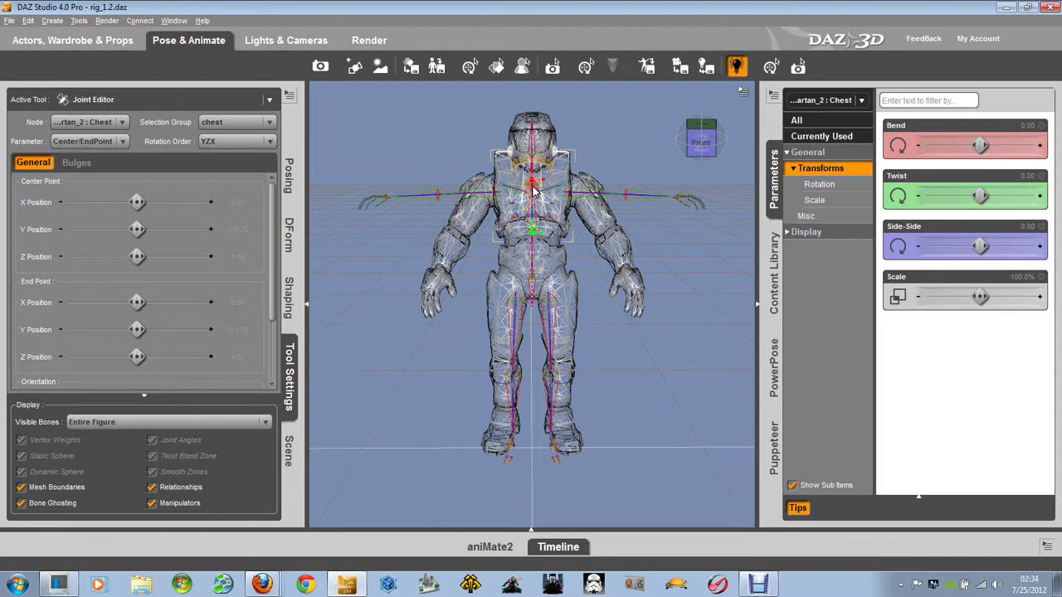
{"action": "mouse_move", "coordinate": [709, 143]}
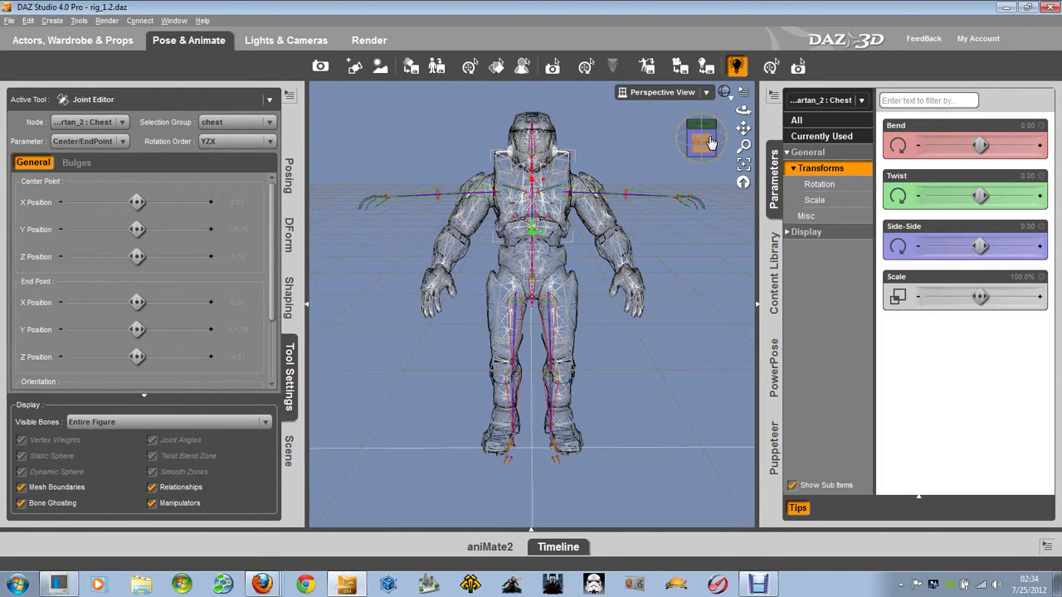
{"action": "left_click_drag", "start_coordinate": [709, 143], "coordinate": [718, 140]}
{"action": "left_click_drag", "start_coordinate": [530, 277], "coordinate": [506, 272]}
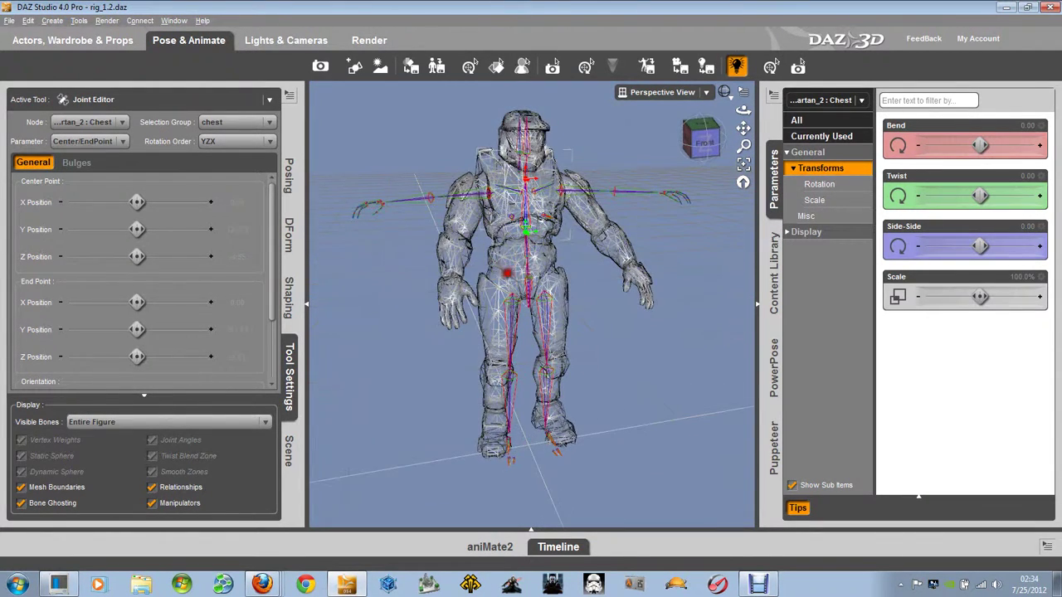
{"action": "left_click", "coordinate": [701, 141]}
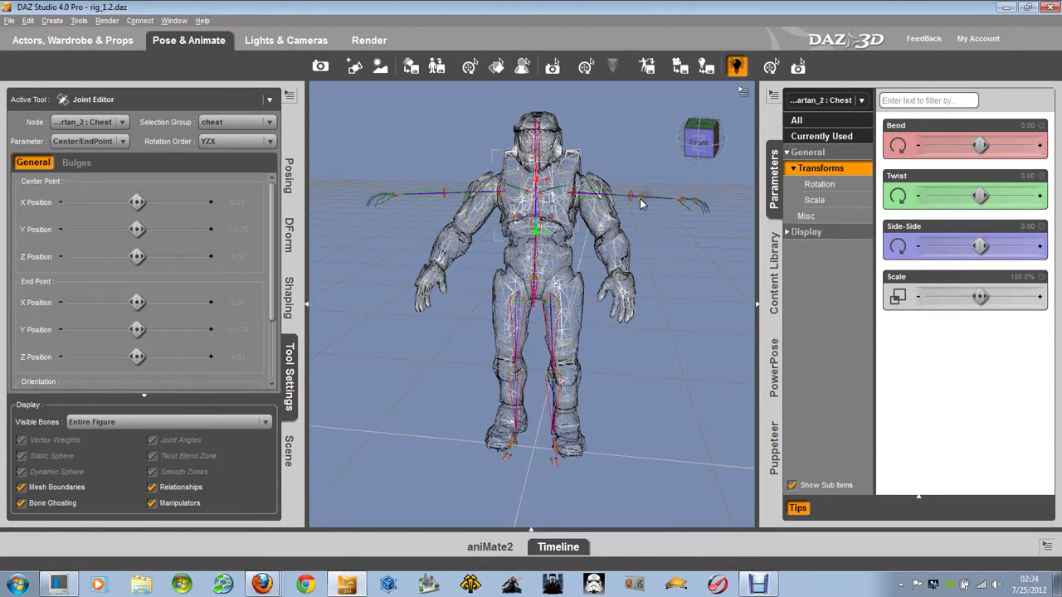
- Try twisting the left forearm to about 33 and undo the twist, leaving the figure deselected
{"action": "left_click", "coordinate": [640, 198]}
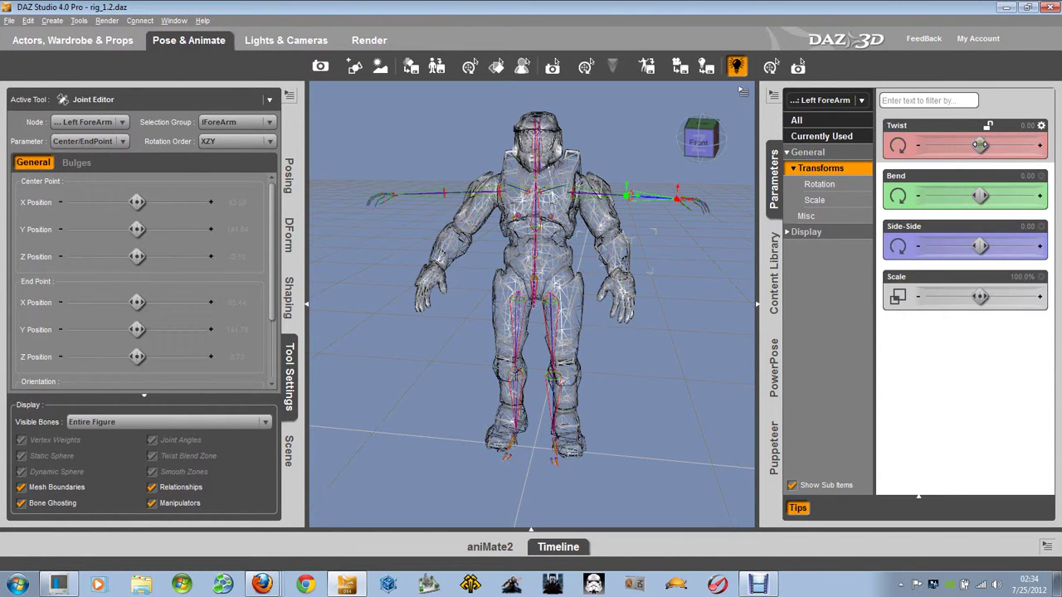
{"action": "left_click_drag", "start_coordinate": [980, 145], "coordinate": [980, 171]}
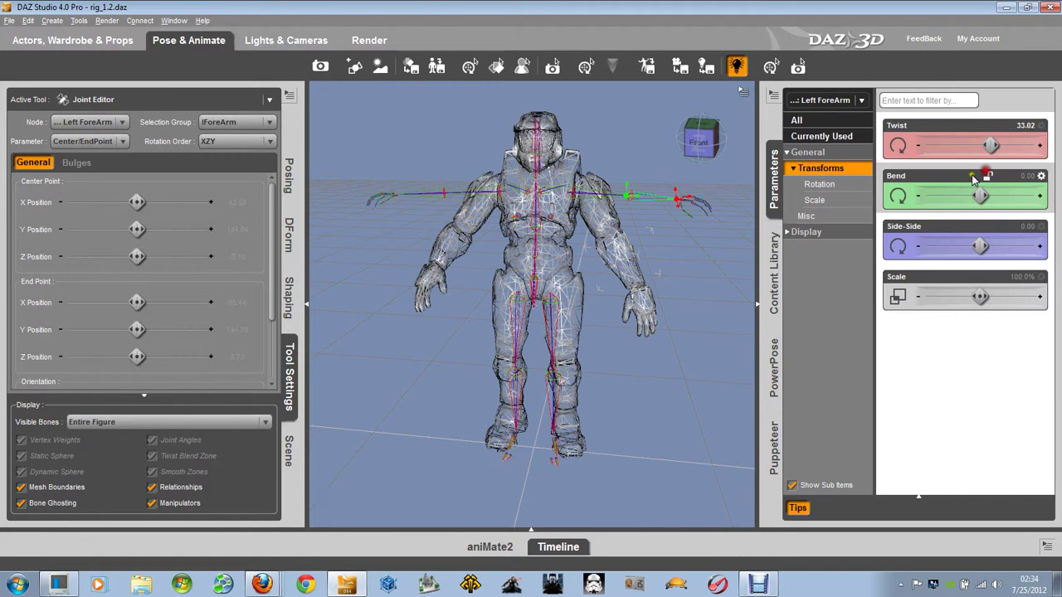
{"action": "left_click", "coordinate": [685, 146]}
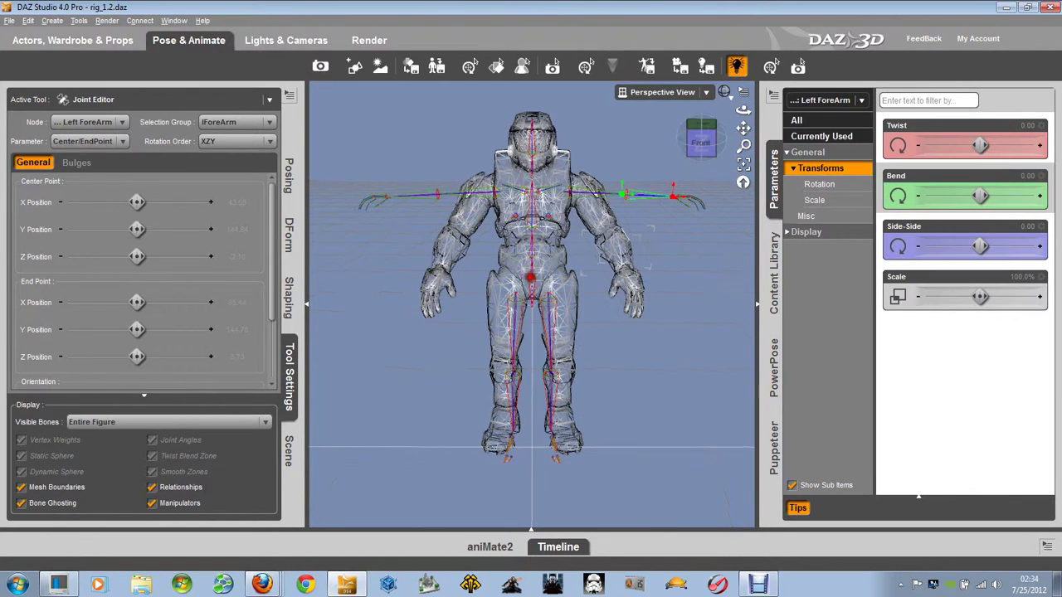
{"action": "left_click", "coordinate": [671, 228]}
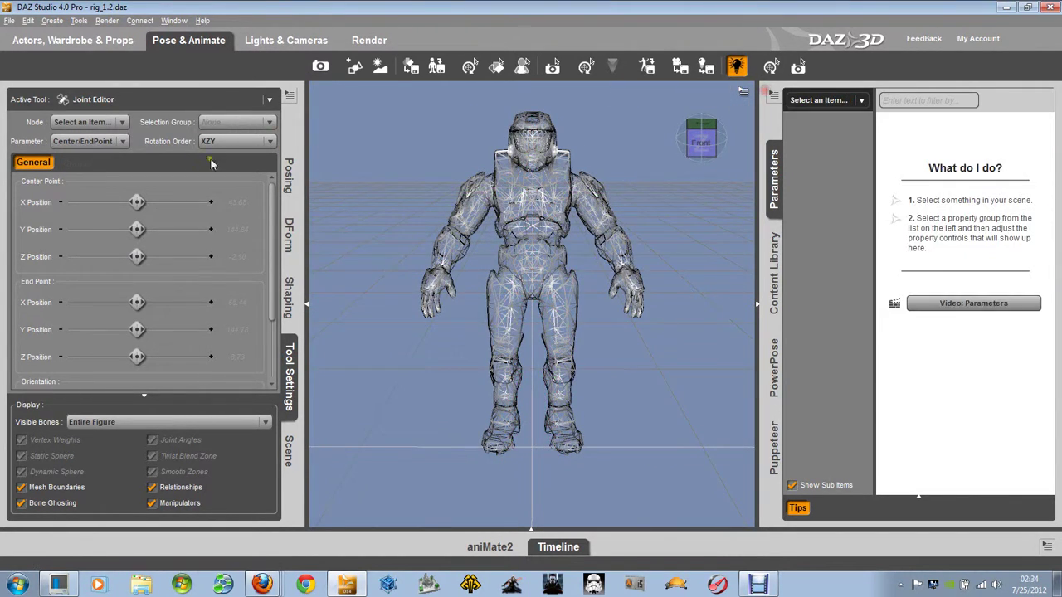
- Move the whole Figure_spartan_2 aside by setting its X Translate to about -188.76
{"action": "left_click", "coordinate": [289, 447]}
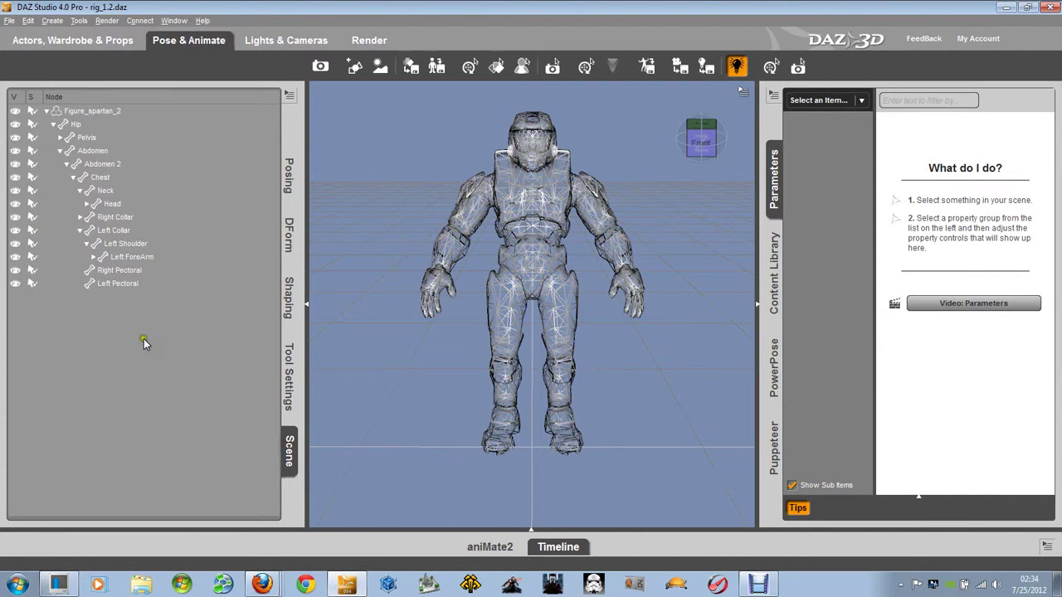
{"action": "left_click", "coordinate": [79, 111]}
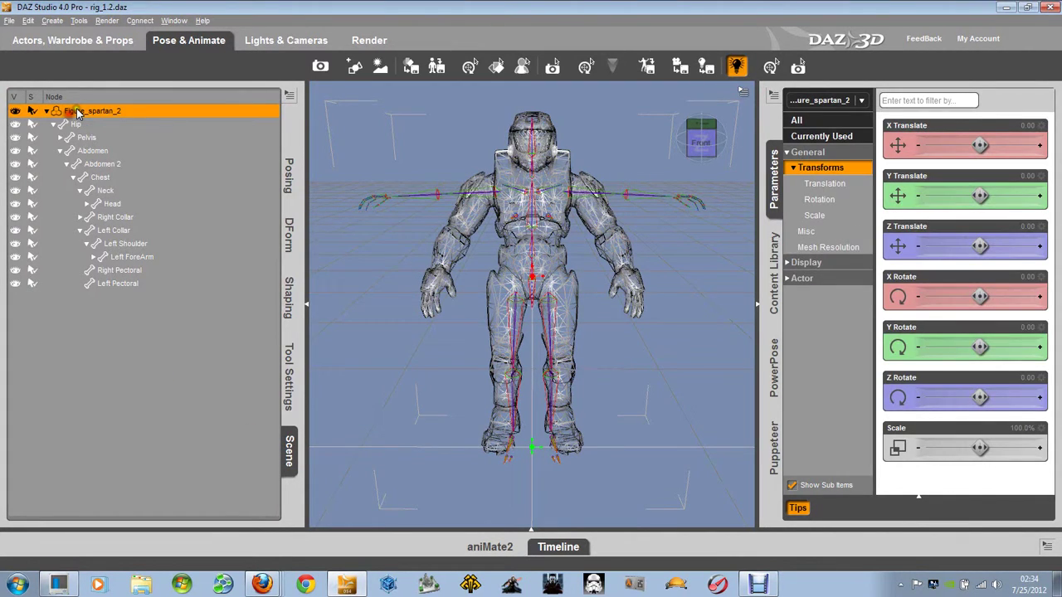
{"action": "left_click_drag", "start_coordinate": [981, 144], "coordinate": [933, 146]}
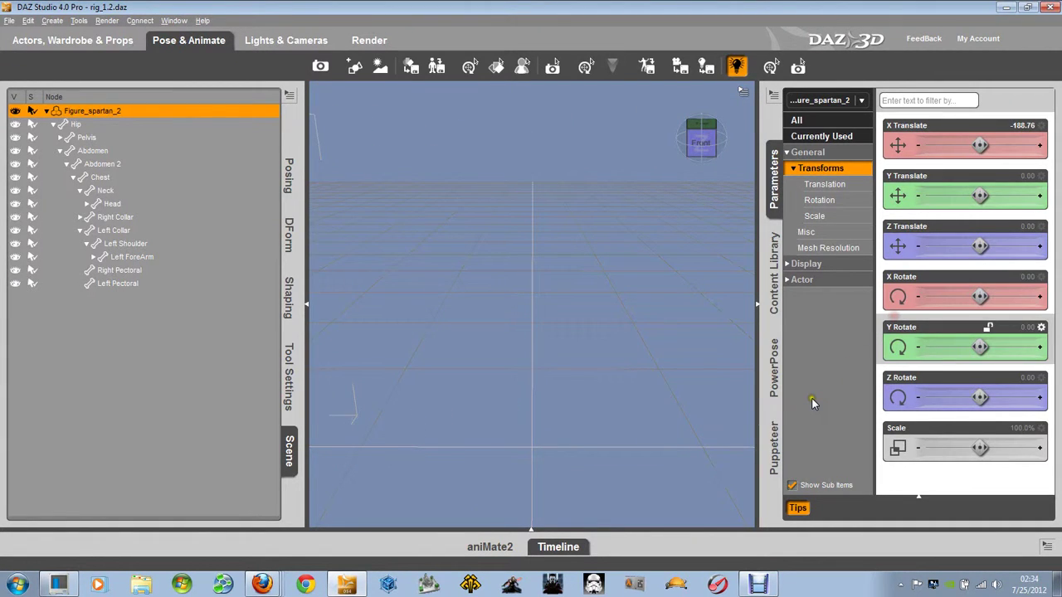
- Merge the saved rig_1 file from the content library into the scene
{"action": "left_click", "coordinate": [774, 446]}
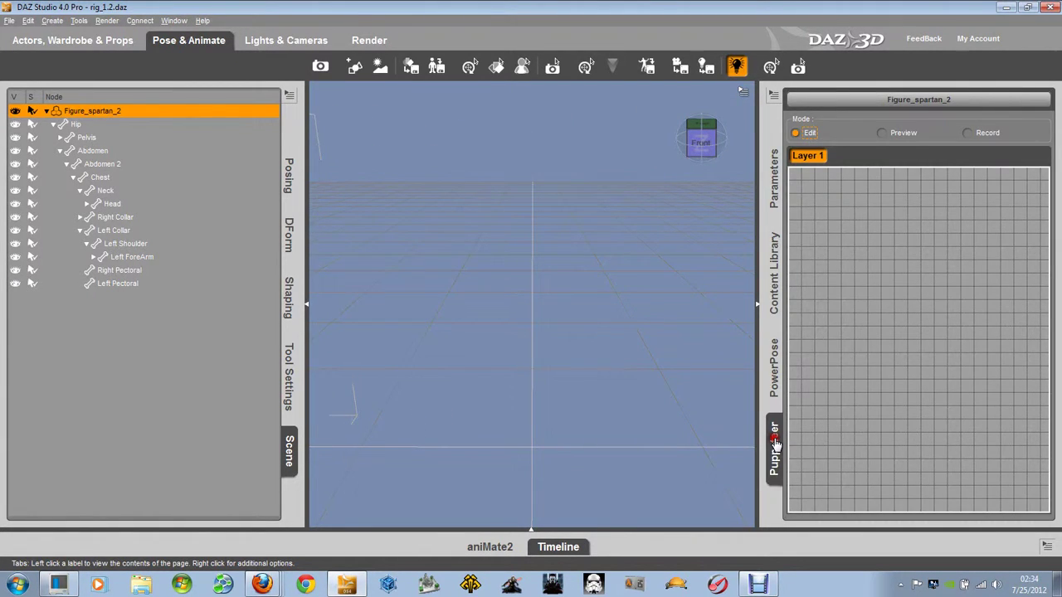
{"action": "left_click", "coordinate": [775, 276]}
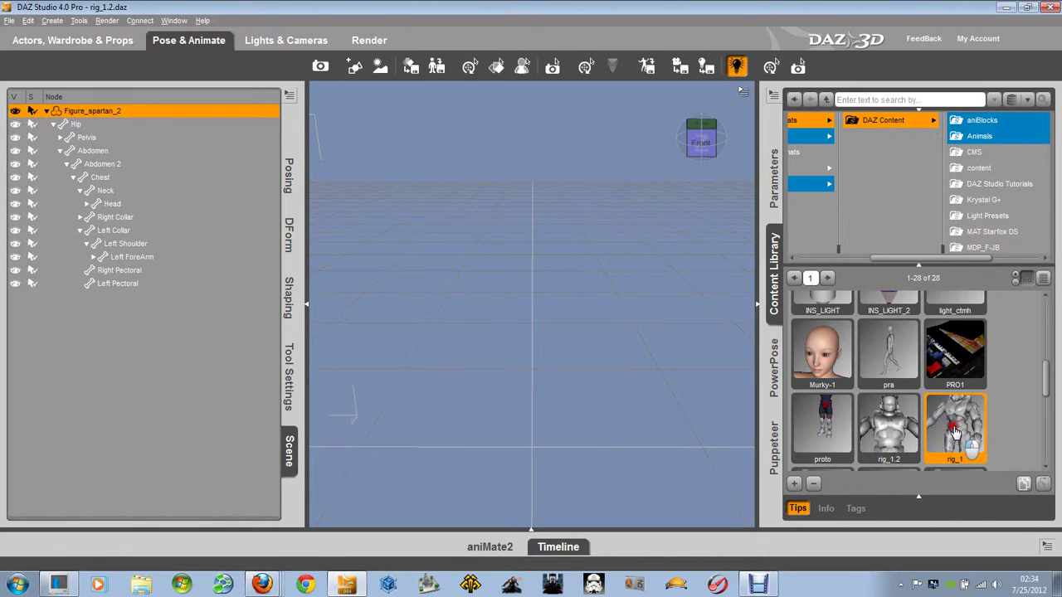
{"action": "left_click_drag", "start_coordinate": [954, 432], "coordinate": [677, 350]}
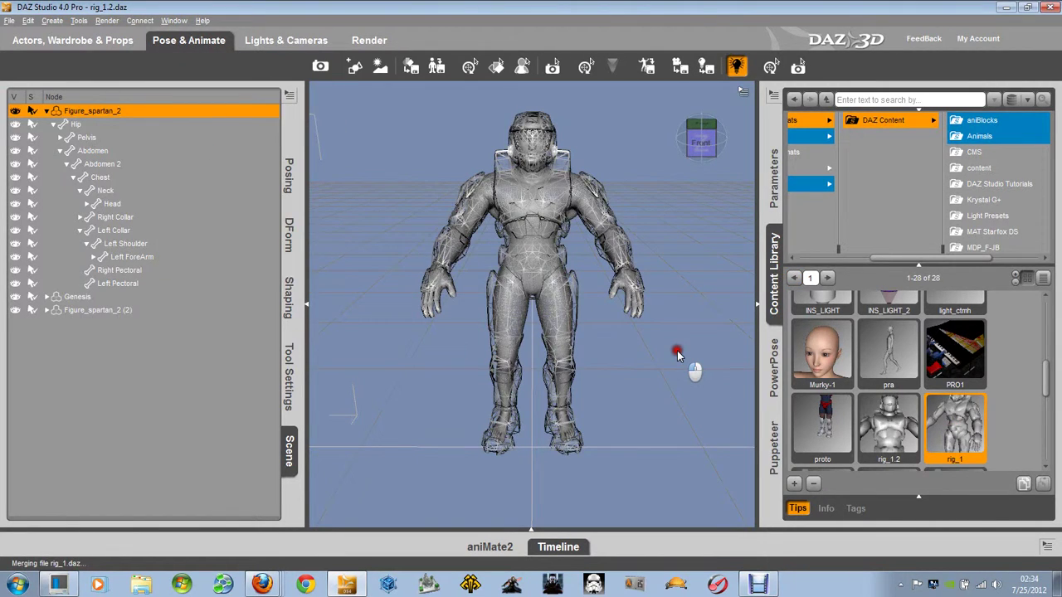
- Compare the bone placement of the merged Genesis figure with the original Spartan rig, viewing the collars and chest up close
{"action": "mouse_move", "coordinate": [695, 143]}
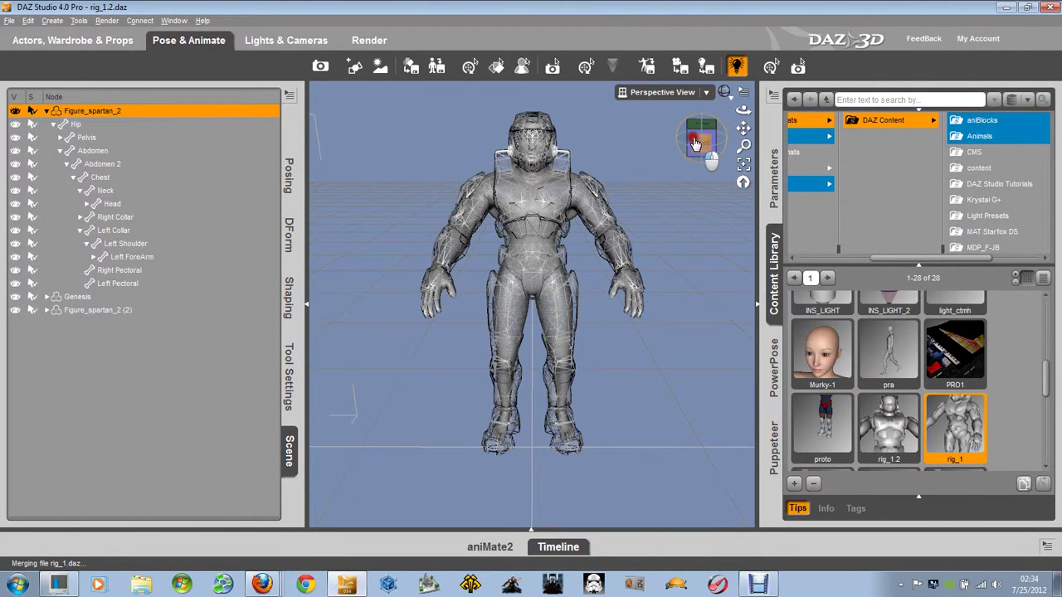
{"action": "left_click_drag", "start_coordinate": [696, 142], "coordinate": [697, 166]}
{"action": "left_click", "coordinate": [564, 195]}
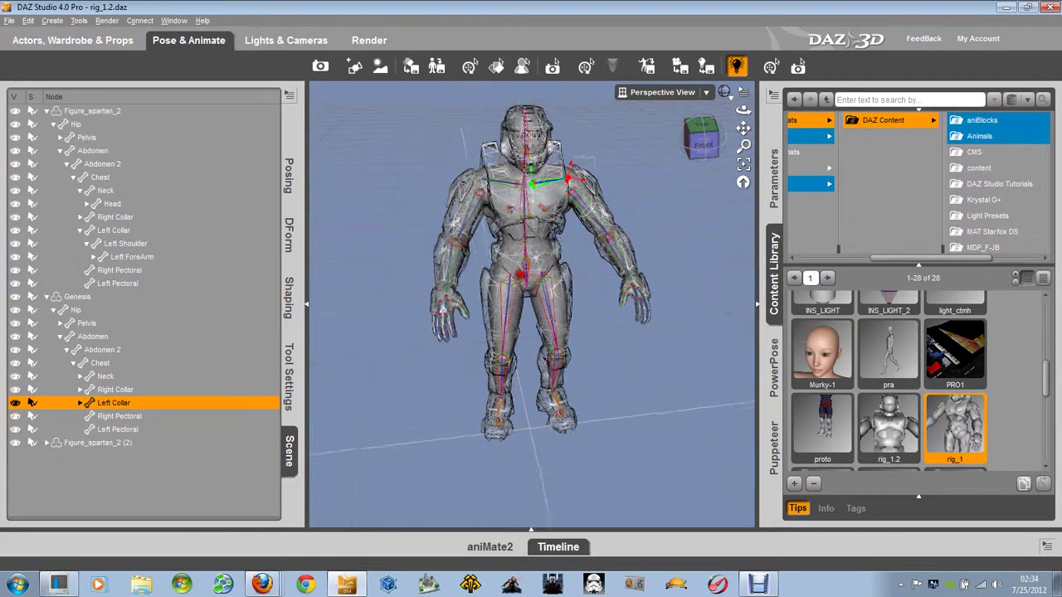
{"action": "left_click_drag", "start_coordinate": [702, 143], "coordinate": [664, 148]}
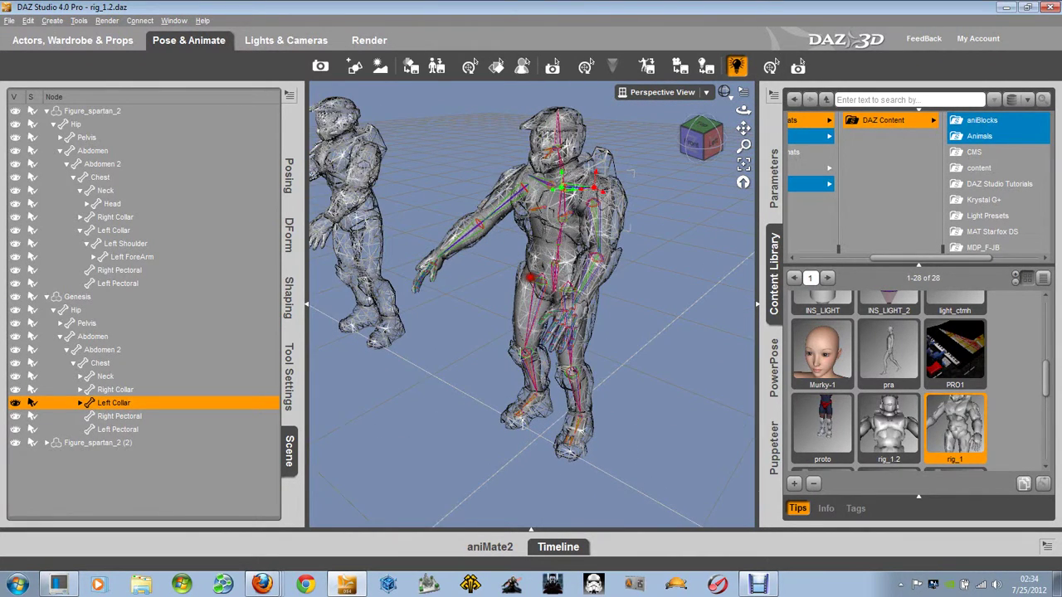
{"action": "left_click", "coordinate": [388, 222]}
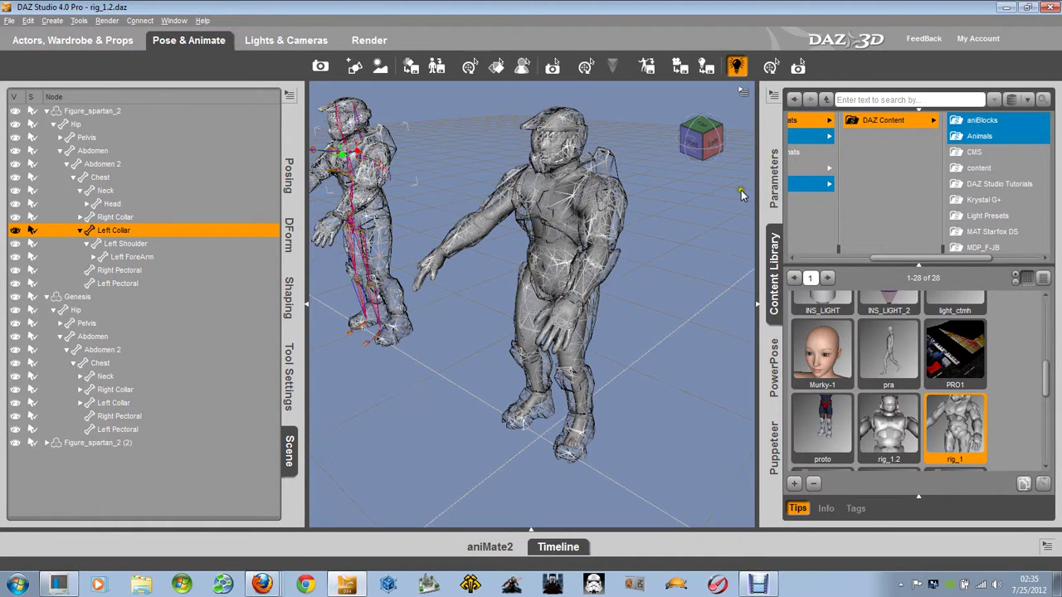
{"action": "left_click", "coordinate": [743, 165]}
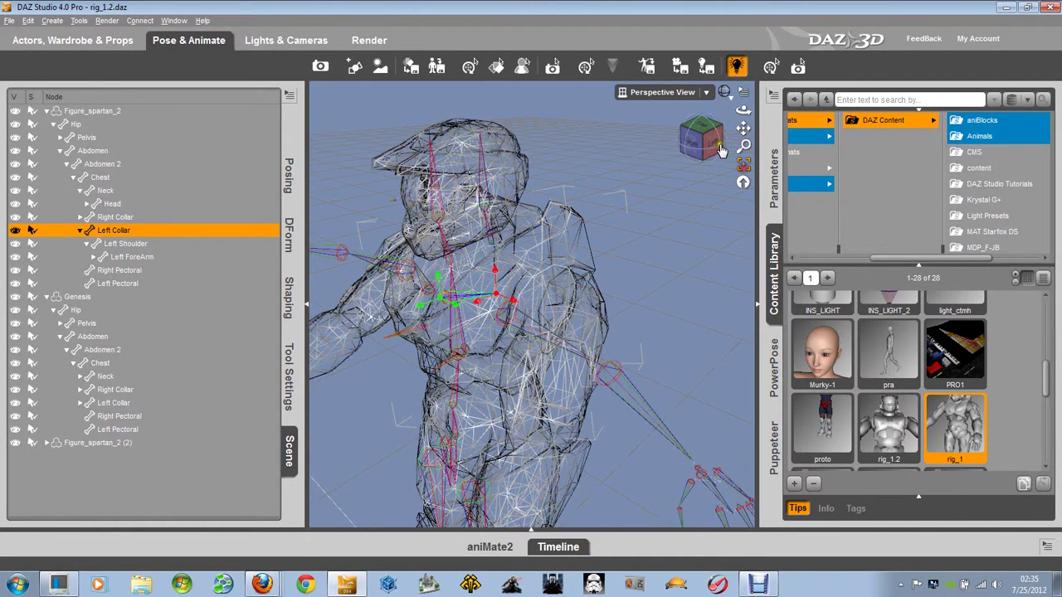
{"action": "left_click", "coordinate": [719, 147]}
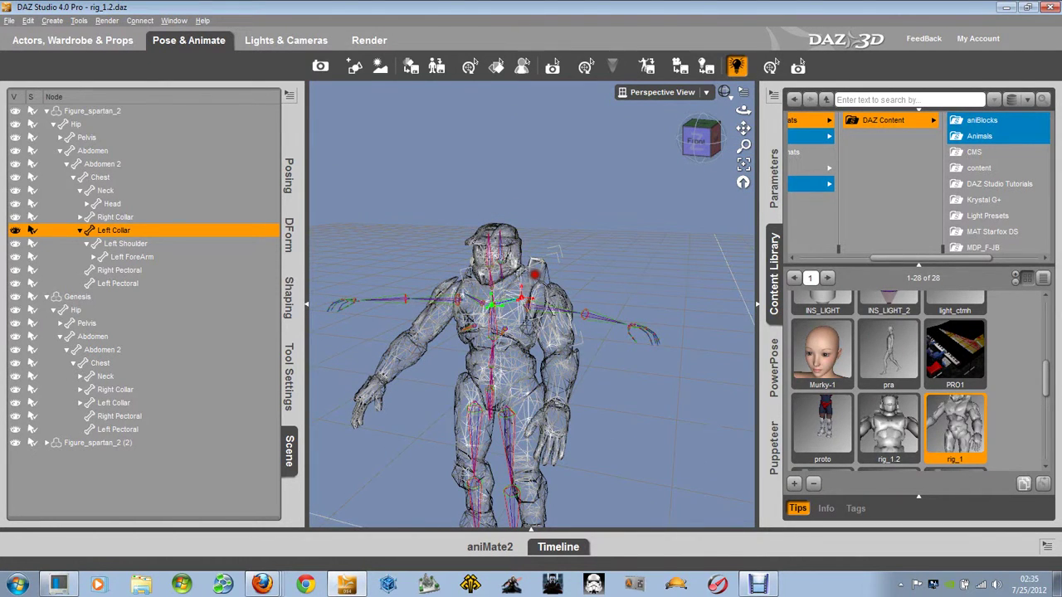
{"action": "left_click_drag", "start_coordinate": [535, 275], "coordinate": [686, 263]}
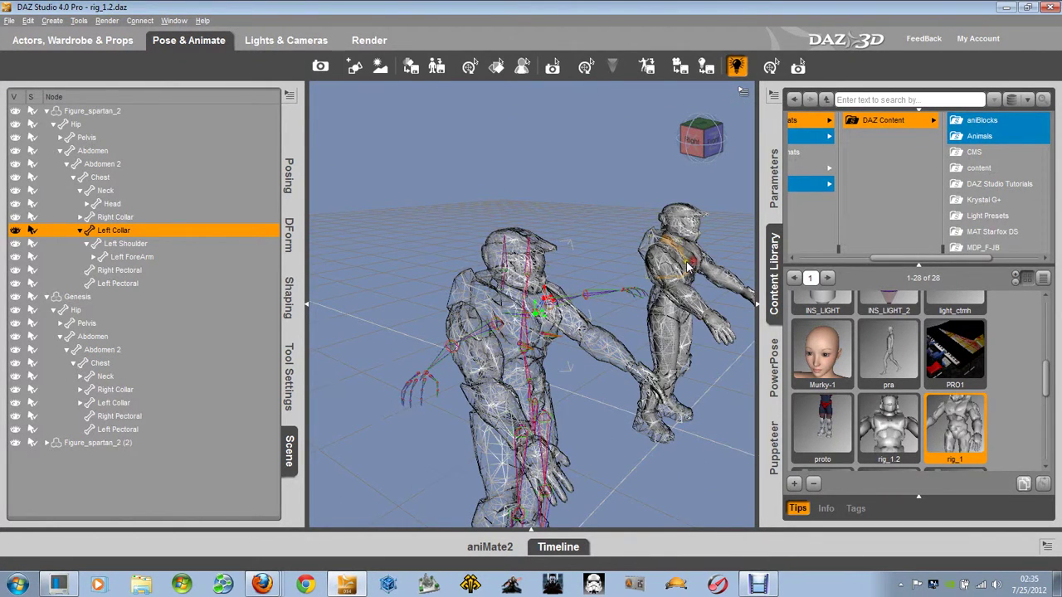
{"action": "left_click", "coordinate": [687, 266]}
{"action": "left_click", "coordinate": [743, 165]}
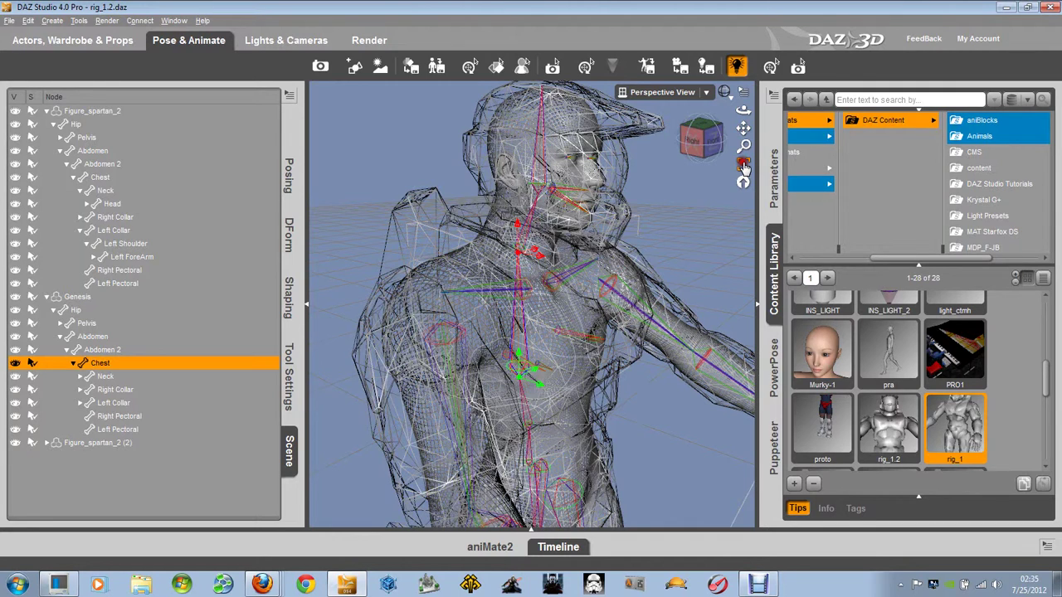
- Delete the merged duplicate Spartan armour figure and the Genesis figure from the scene
{"action": "left_click", "coordinate": [701, 139]}
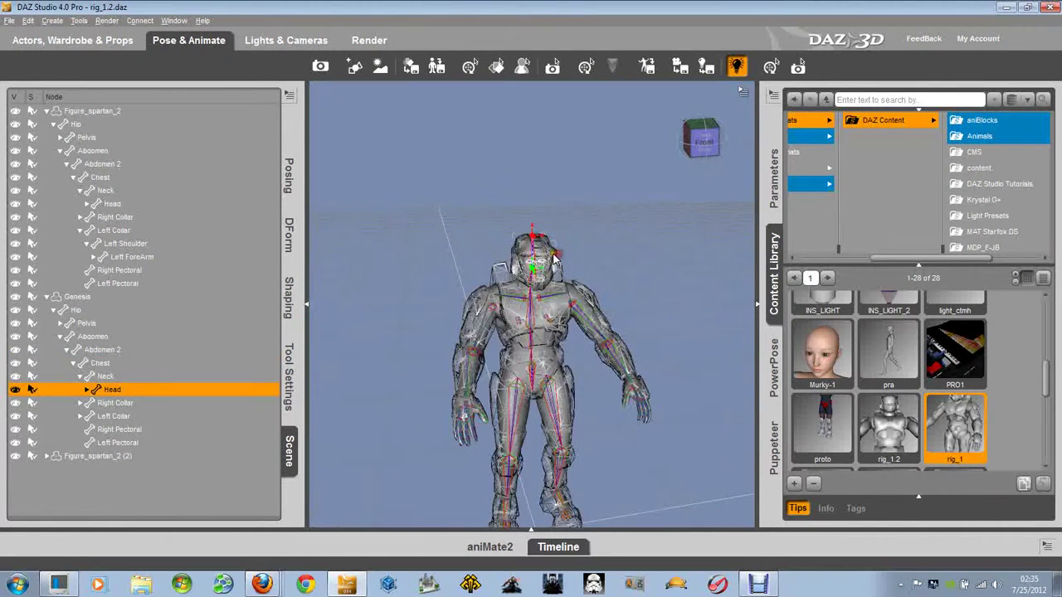
{"action": "left_click", "coordinate": [552, 252]}
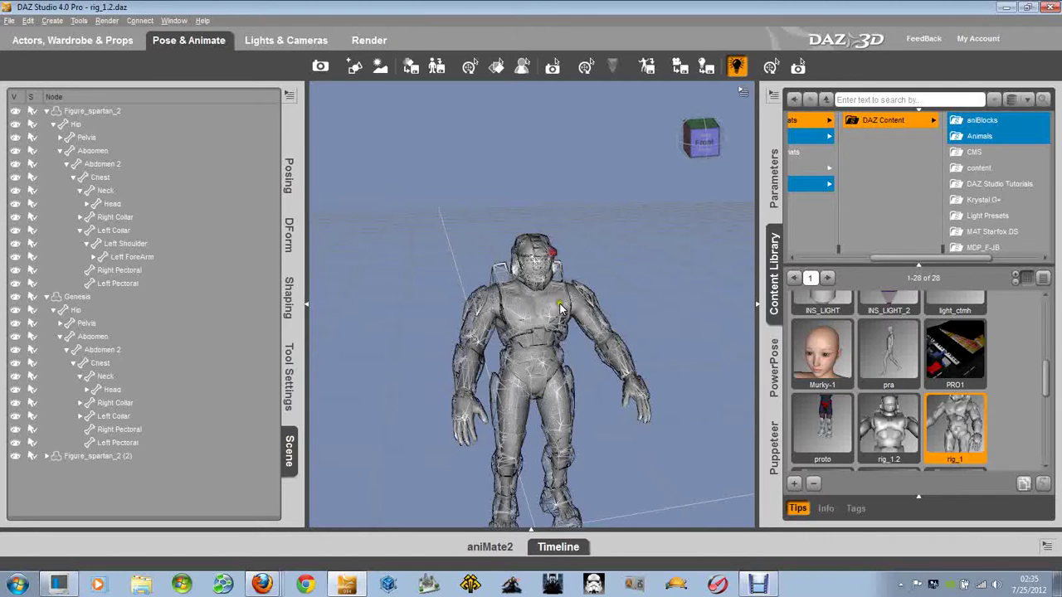
{"action": "key", "text": "Delete"}
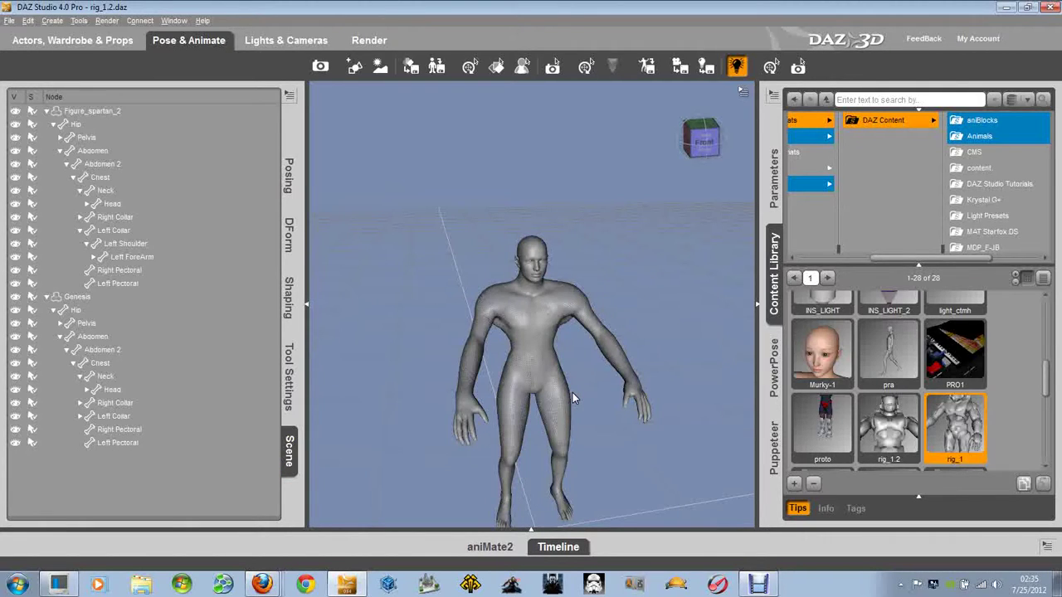
{"action": "left_click", "coordinate": [701, 138]}
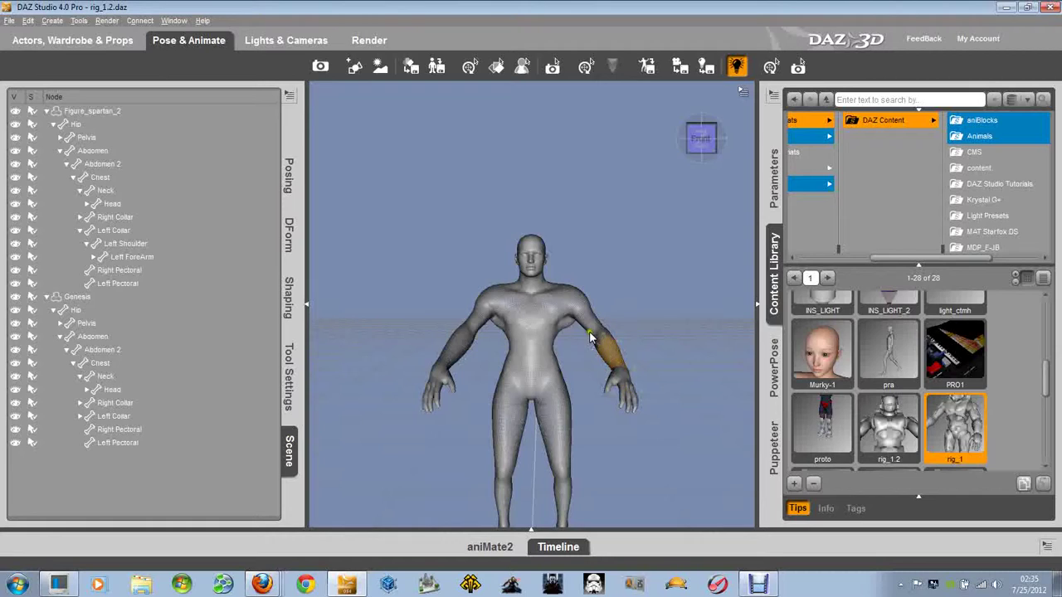
{"action": "left_click", "coordinate": [529, 279]}
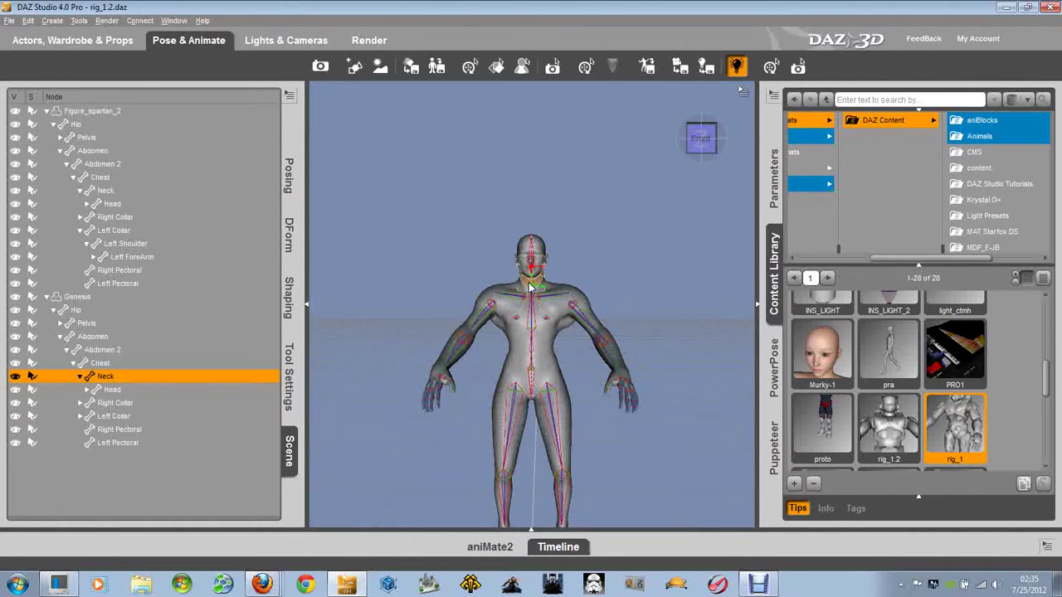
{"action": "key", "text": "Delete"}
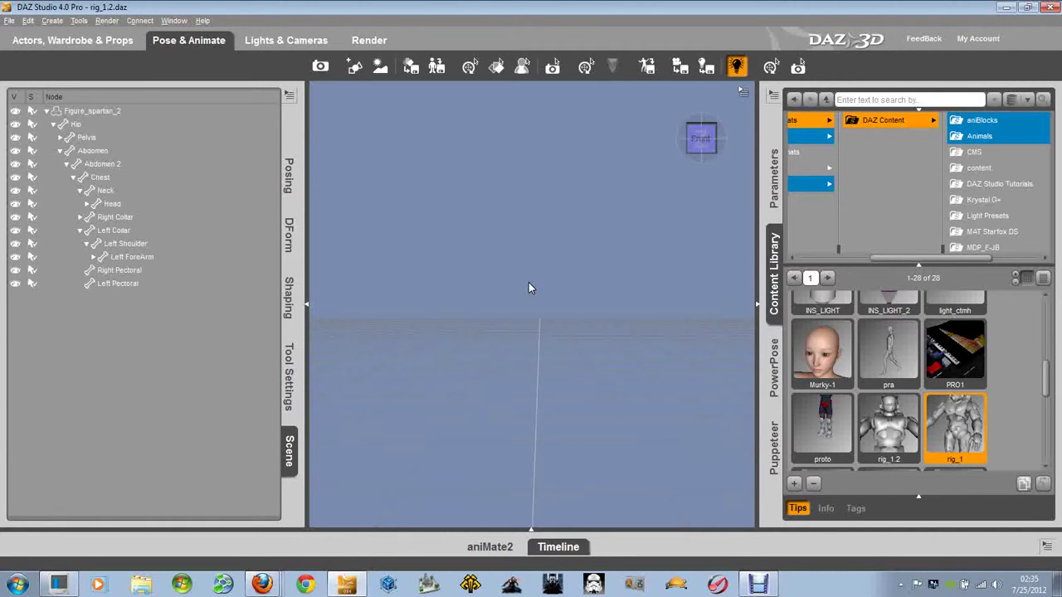
- Return the whole Figure_spartan_2 to the scene centre by setting its X Translate to 0, and frame it in view
{"action": "left_click", "coordinate": [89, 115]}
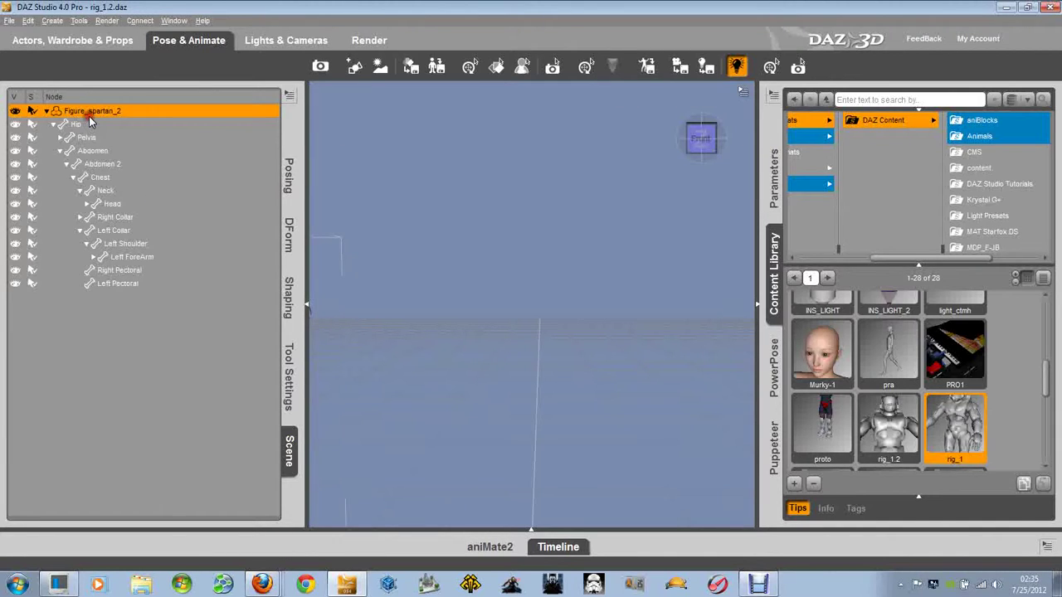
{"action": "left_click", "coordinate": [779, 179]}
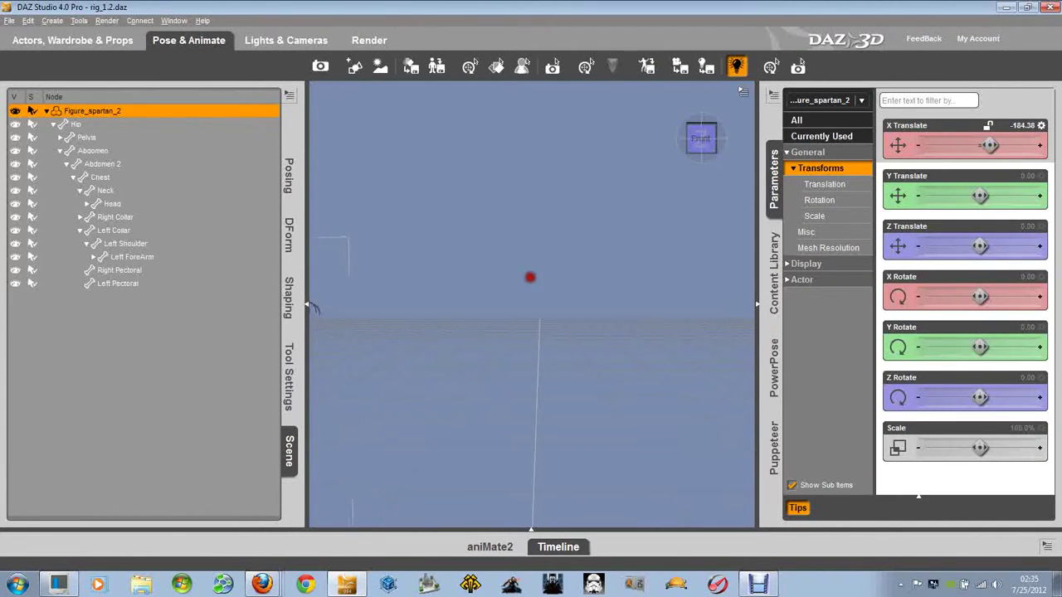
{"action": "left_click_drag", "start_coordinate": [989, 145], "coordinate": [1002, 146]}
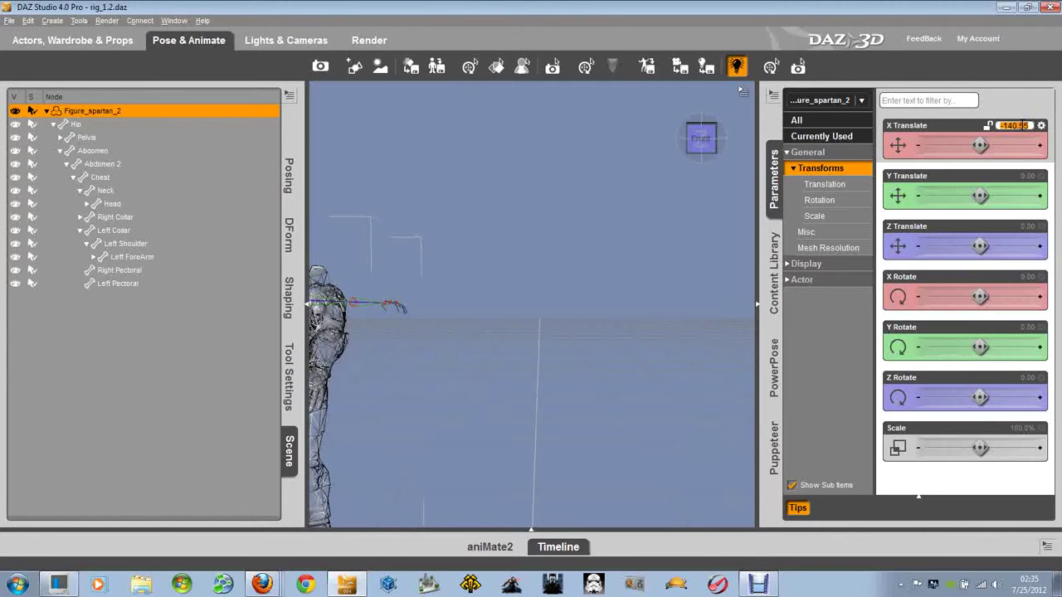
{"action": "type", "text": "0"}
{"action": "key", "text": "Return"}
{"action": "left_click", "coordinate": [744, 166]}
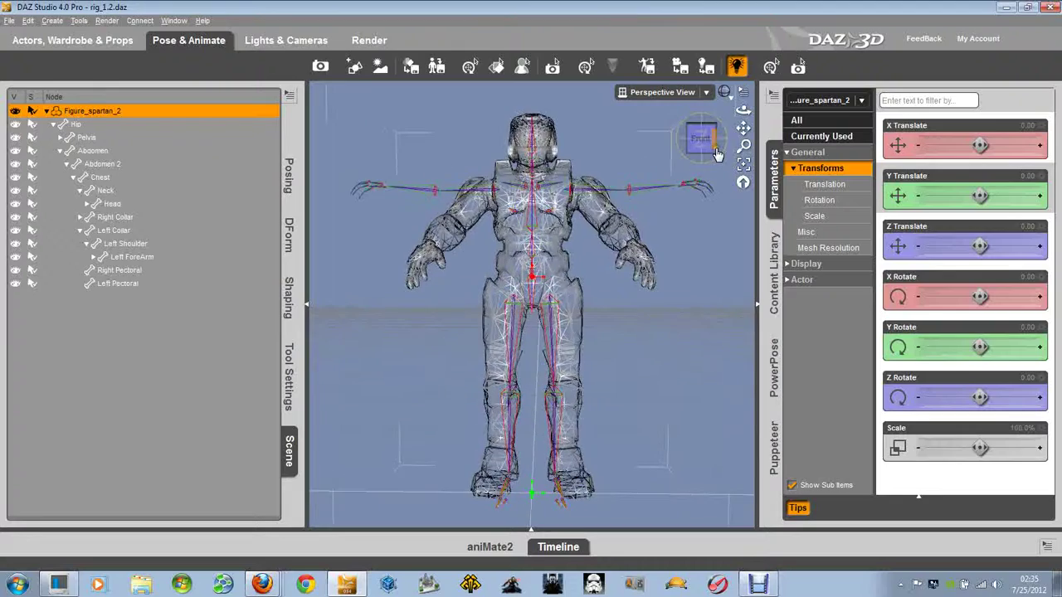
- Try adjusting the Head bone's Bend and Twist values, undoing each adjustment
{"action": "scroll", "coordinate": [718, 154], "scroll_direction": "up", "scroll_amount": 5}
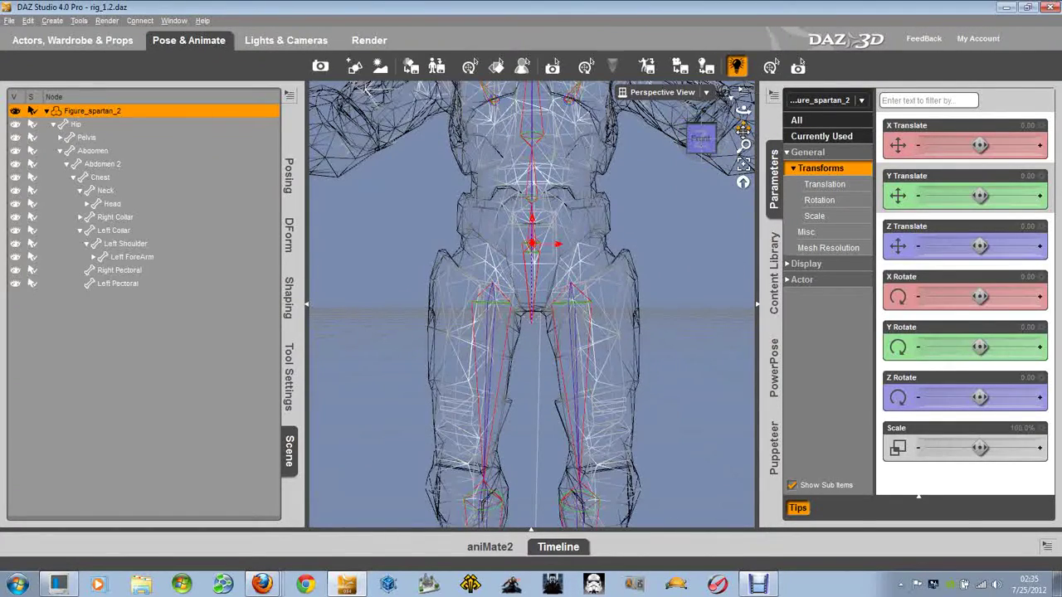
{"action": "left_click_drag", "start_coordinate": [744, 131], "coordinate": [749, 417]}
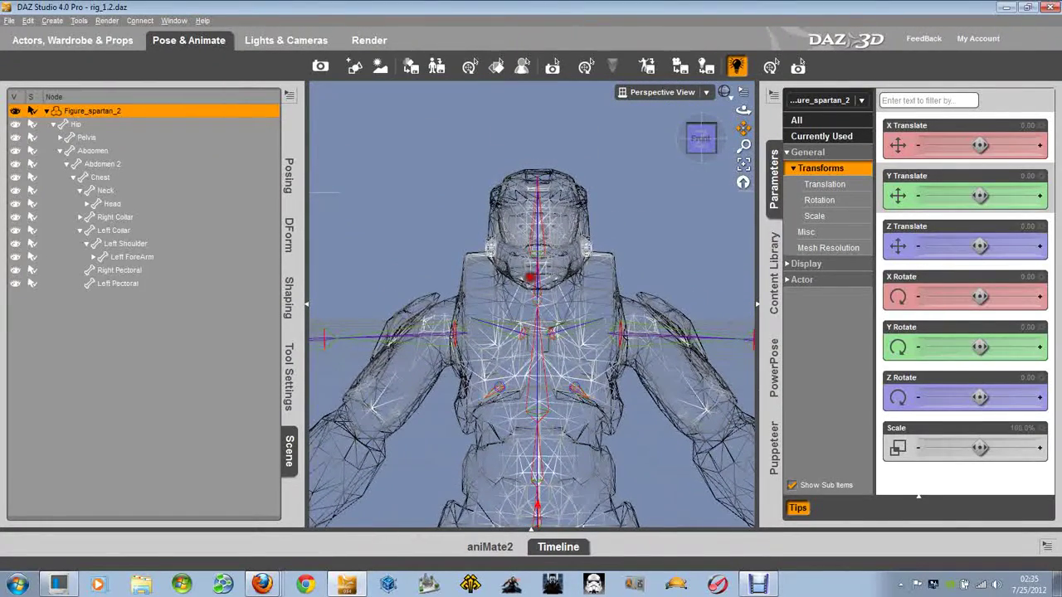
{"action": "left_click_drag", "start_coordinate": [701, 124], "coordinate": [736, 137]}
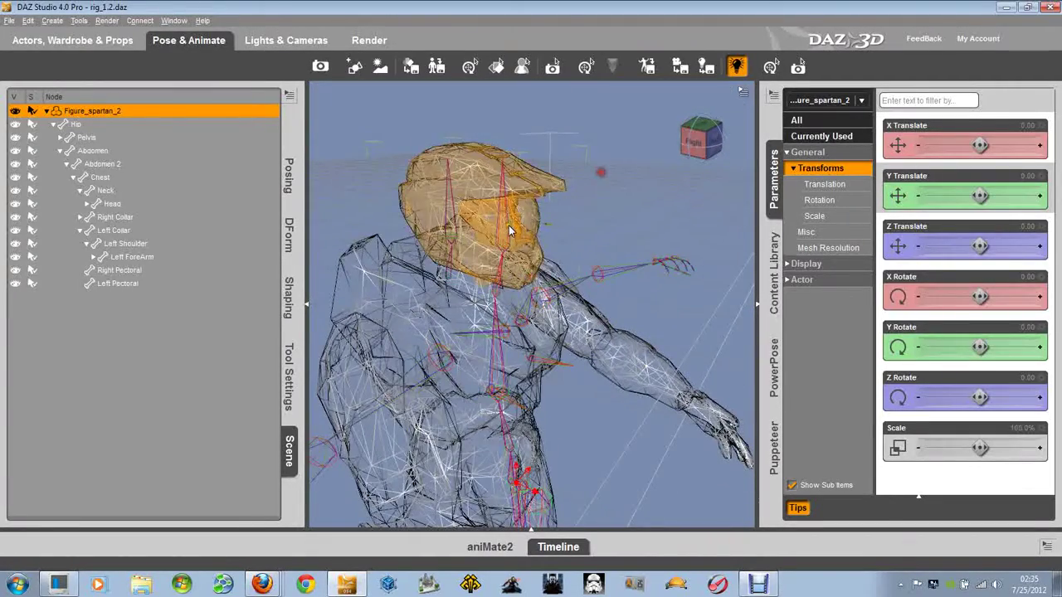
{"action": "left_click", "coordinate": [448, 224]}
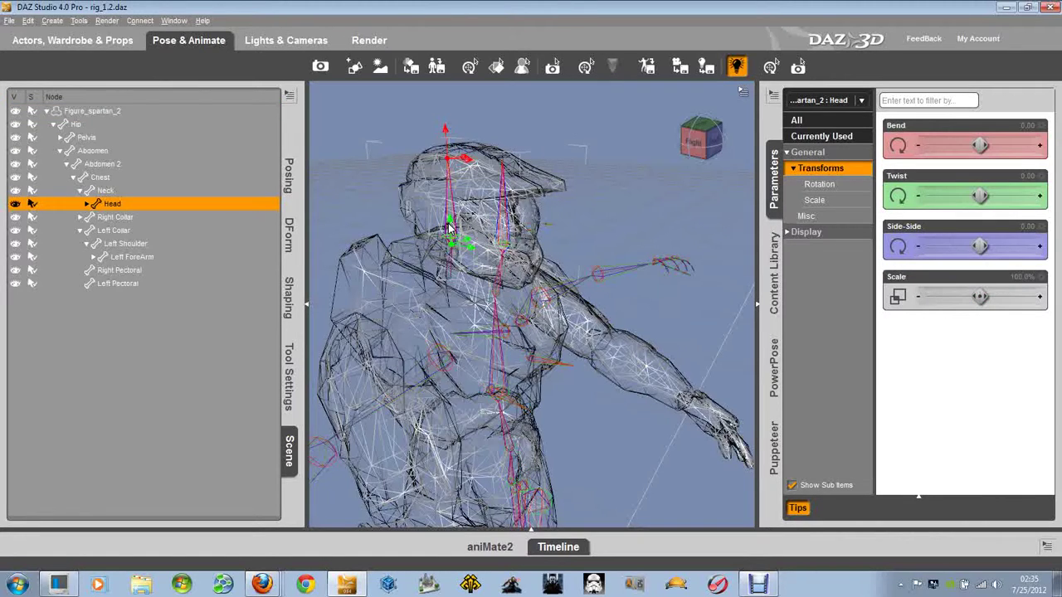
{"action": "mouse_move", "coordinate": [980, 146]}
{"action": "left_mouse_down"}
{"action": "mouse_move", "coordinate": [1004, 158]}
{"action": "mouse_move", "coordinate": [962, 162]}
{"action": "mouse_move", "coordinate": [1002, 163]}
{"action": "mouse_move", "coordinate": [969, 165]}
{"action": "mouse_move", "coordinate": [997, 170]}
{"action": "mouse_move", "coordinate": [980, 156]}
{"action": "left_mouse_up"}
{"action": "key", "text": "ctrl+z"}
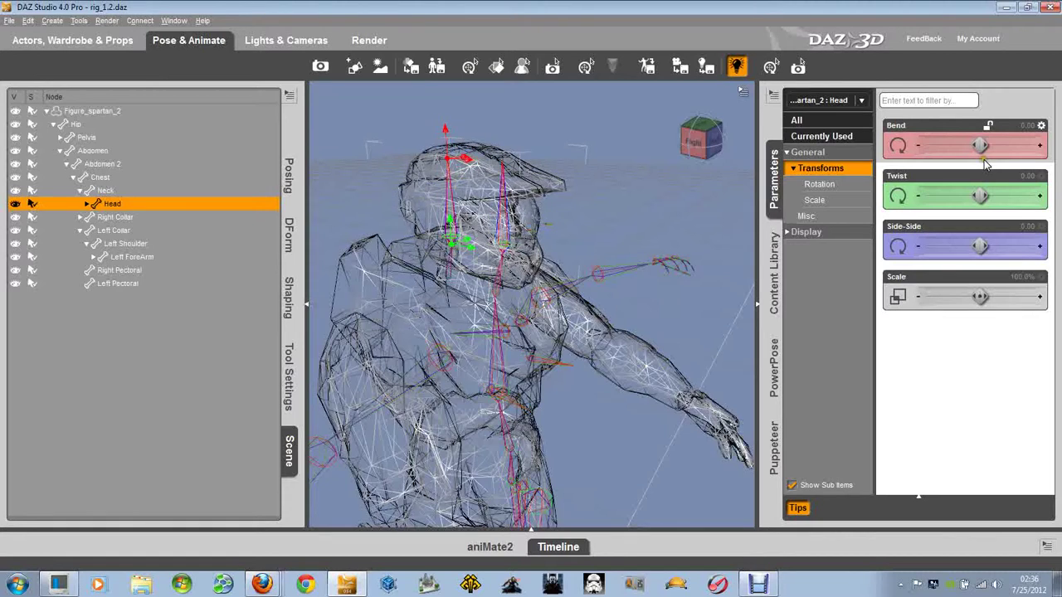
{"action": "mouse_move", "coordinate": [981, 195]}
{"action": "left_mouse_down"}
{"action": "mouse_move", "coordinate": [1014, 206]}
{"action": "mouse_move", "coordinate": [978, 211]}
{"action": "mouse_move", "coordinate": [993, 214]}
{"action": "mouse_move", "coordinate": [976, 200]}
{"action": "left_mouse_up"}
{"action": "key", "text": "ctrl+z"}
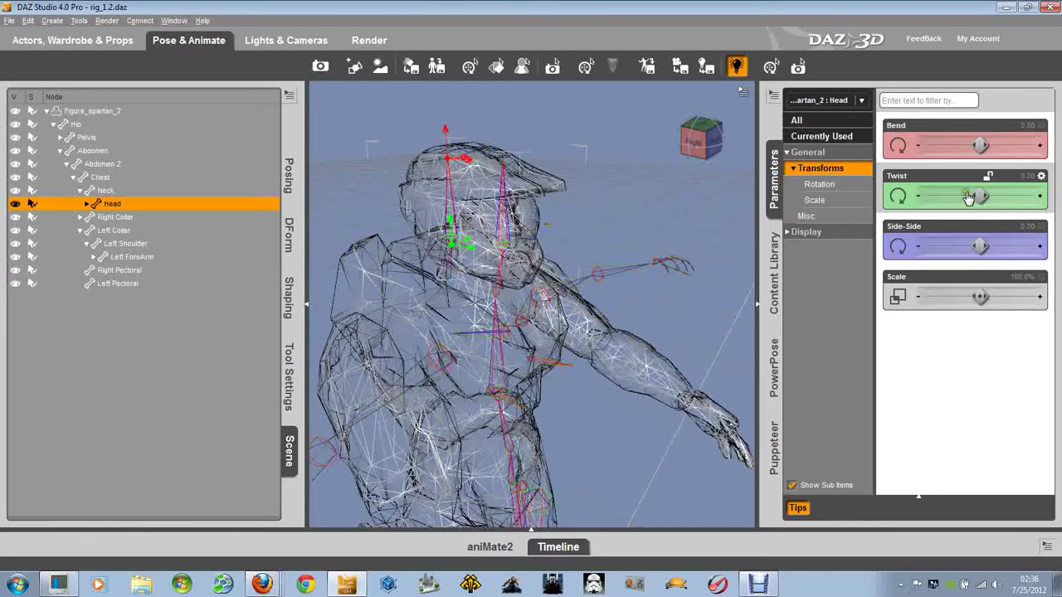
- Examine the helmet and neck bones up close, selecting the Neck bone
{"action": "mouse_move", "coordinate": [709, 142]}
{"action": "left_mouse_down"}
{"action": "mouse_move", "coordinate": [695, 138]}
{"action": "mouse_move", "coordinate": [705, 141]}
{"action": "left_mouse_up"}
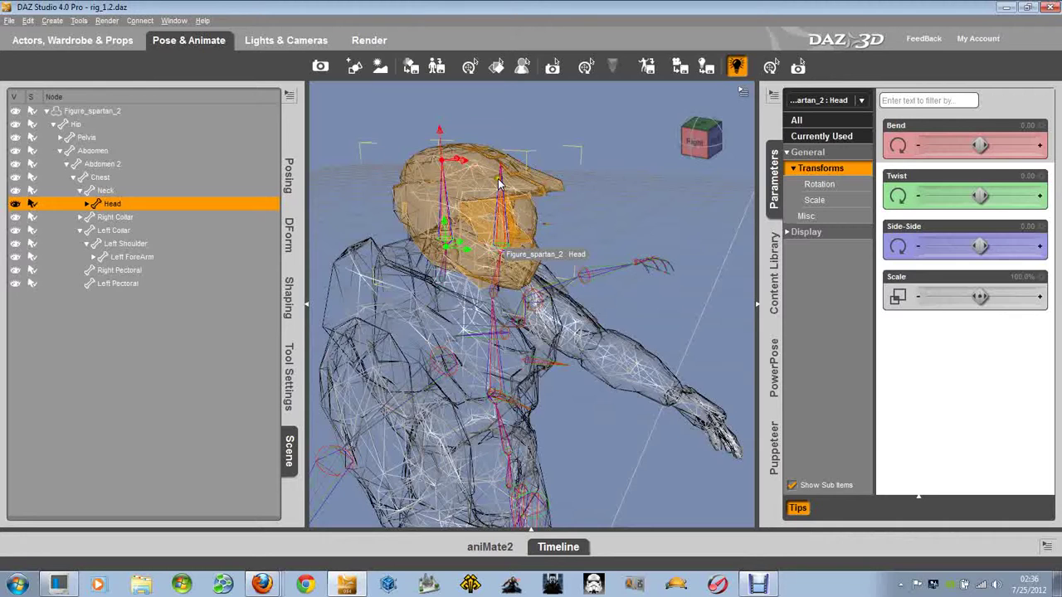
{"action": "scroll", "coordinate": [498, 187], "scroll_direction": "up", "scroll_amount": 5}
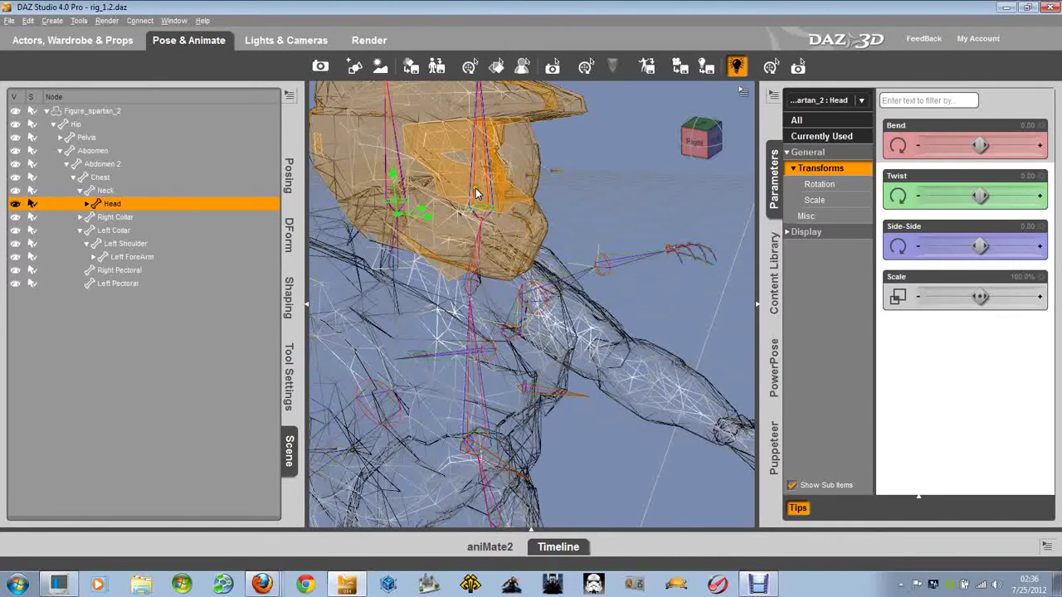
{"action": "left_click", "coordinate": [400, 256]}
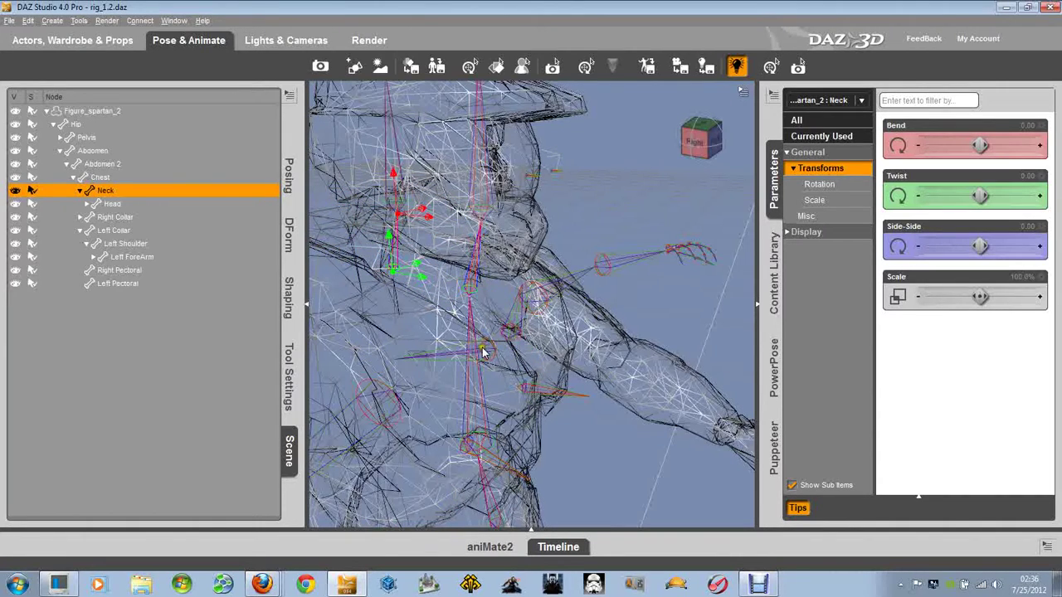
- Try moving the Left ForeArm bone's centre point toward the hand, restore it, and deselect the bone
{"action": "left_click", "coordinate": [624, 260]}
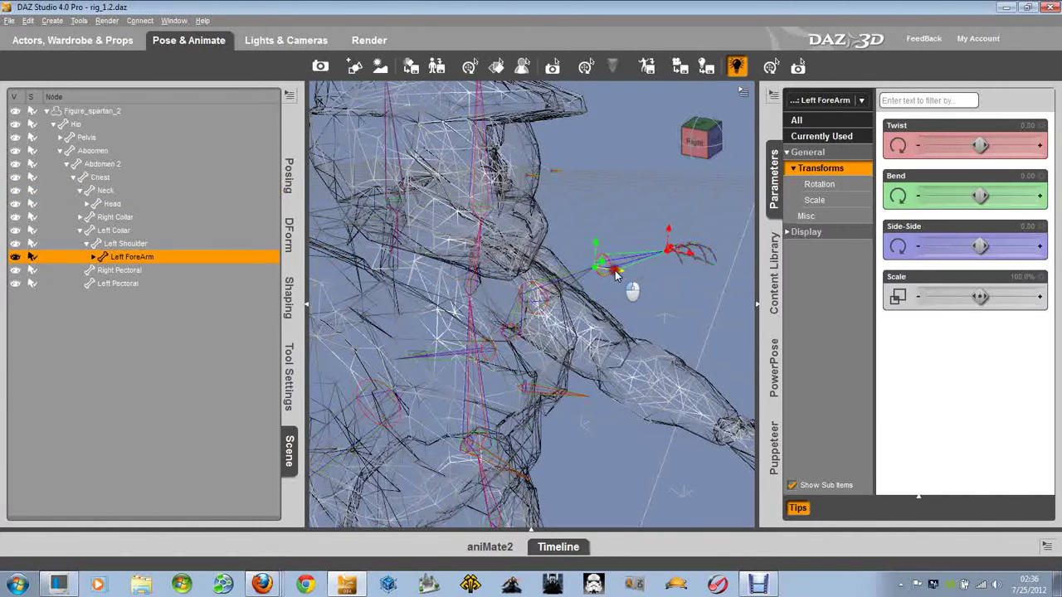
{"action": "left_click_drag", "start_coordinate": [616, 276], "coordinate": [689, 285]}
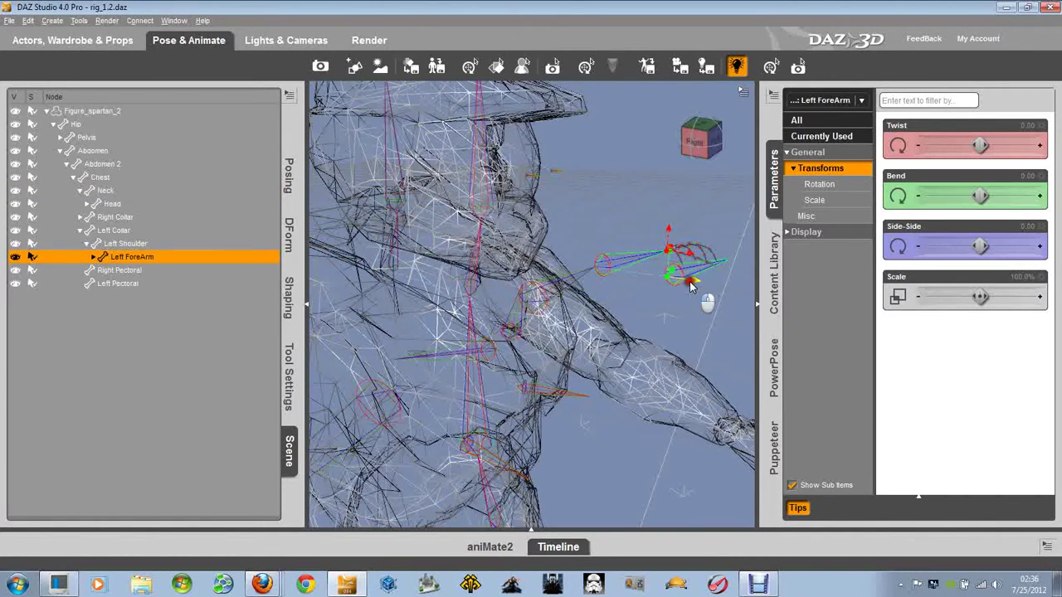
{"action": "left_click", "coordinate": [606, 261]}
{"action": "left_click", "coordinate": [605, 262]}
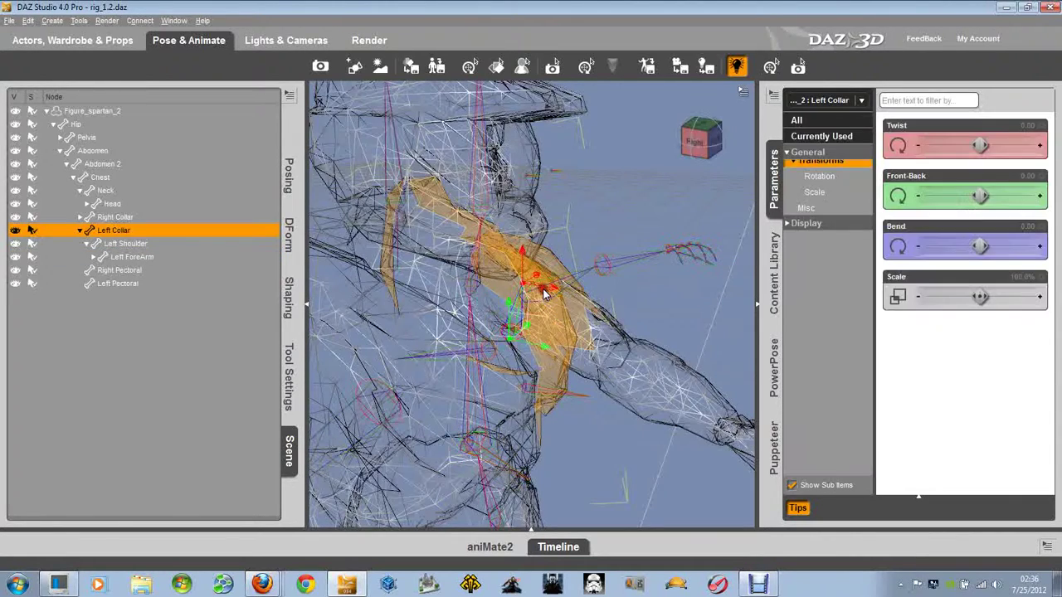
{"action": "left_click", "coordinate": [606, 267]}
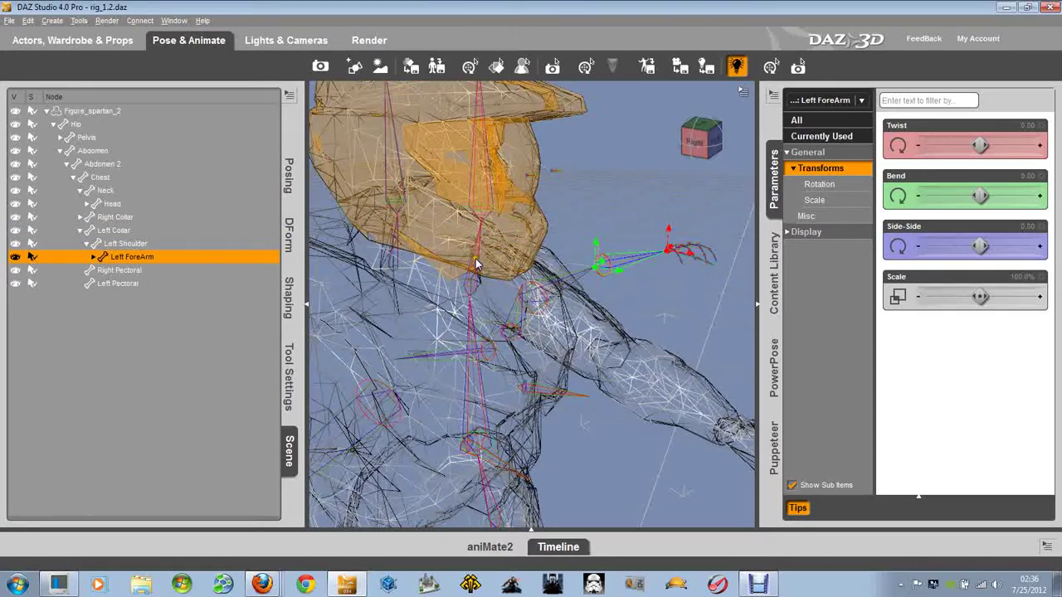
{"action": "left_click", "coordinate": [614, 181]}
- View the figure from the front and make the Polygon Group Editor the active tool
{"action": "left_click", "coordinate": [695, 147]}
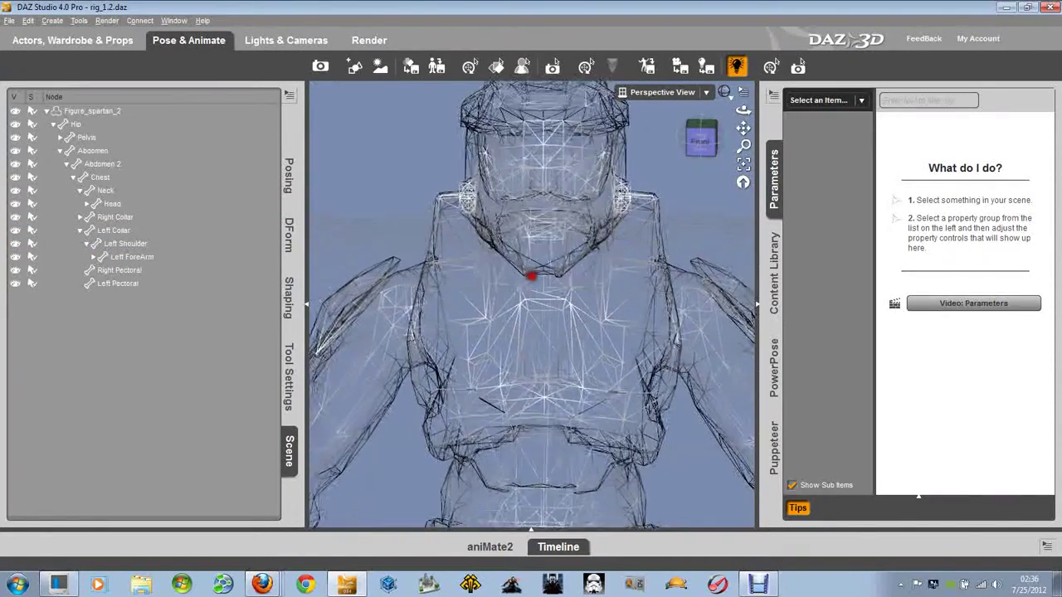
{"action": "left_click", "coordinate": [289, 375]}
{"action": "left_click", "coordinate": [167, 99]}
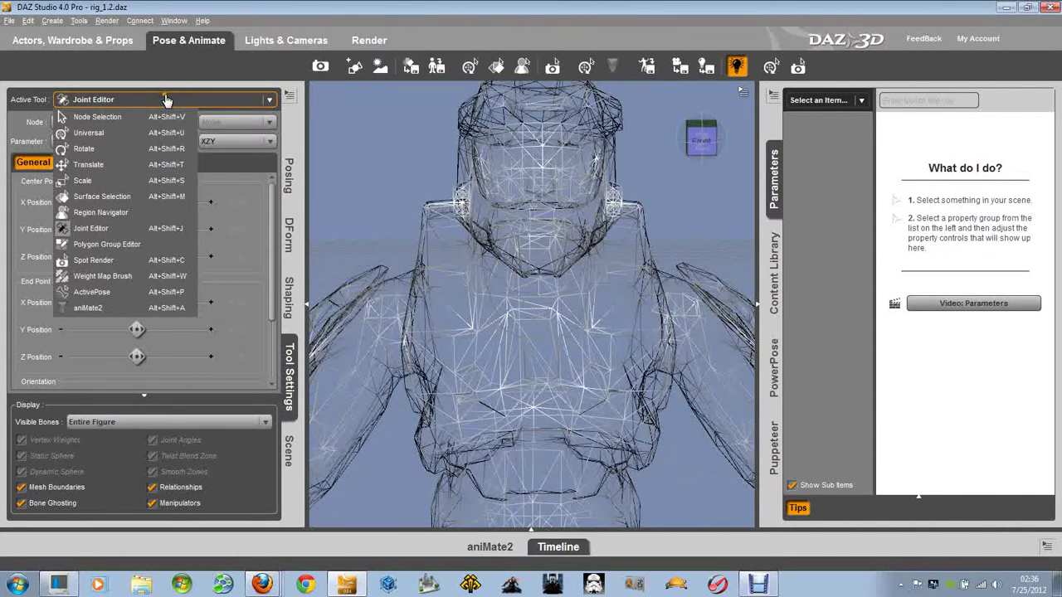
{"action": "left_click", "coordinate": [128, 245]}
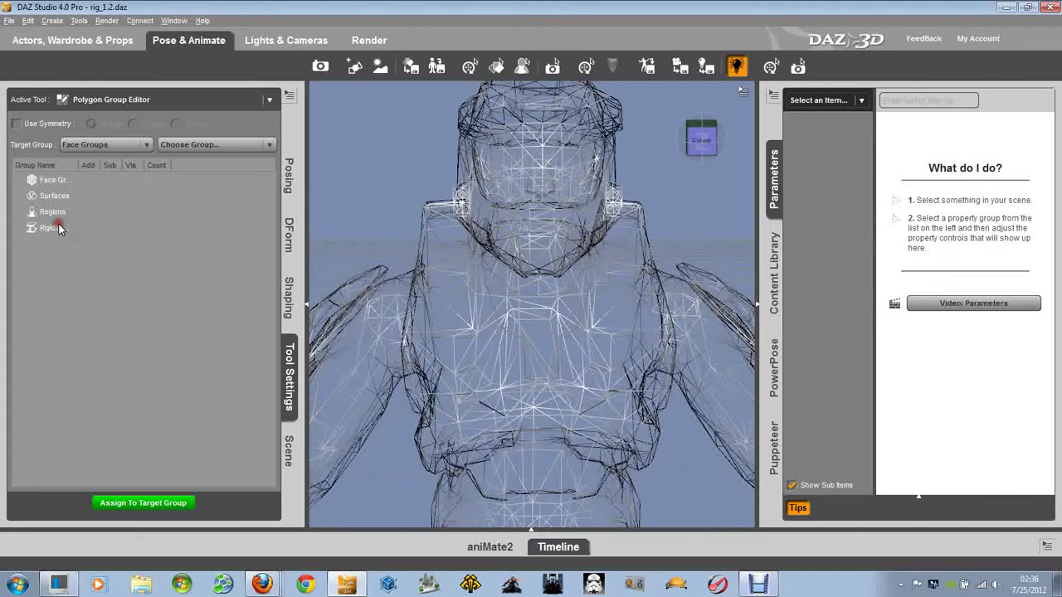
{"action": "left_click", "coordinate": [129, 99]}
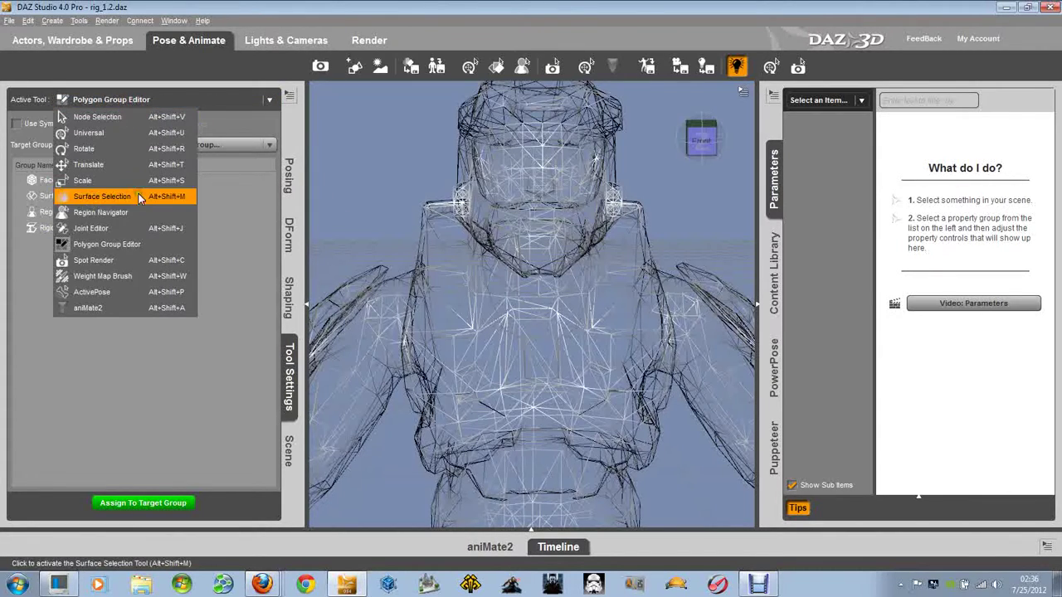
{"action": "left_click", "coordinate": [118, 196]}
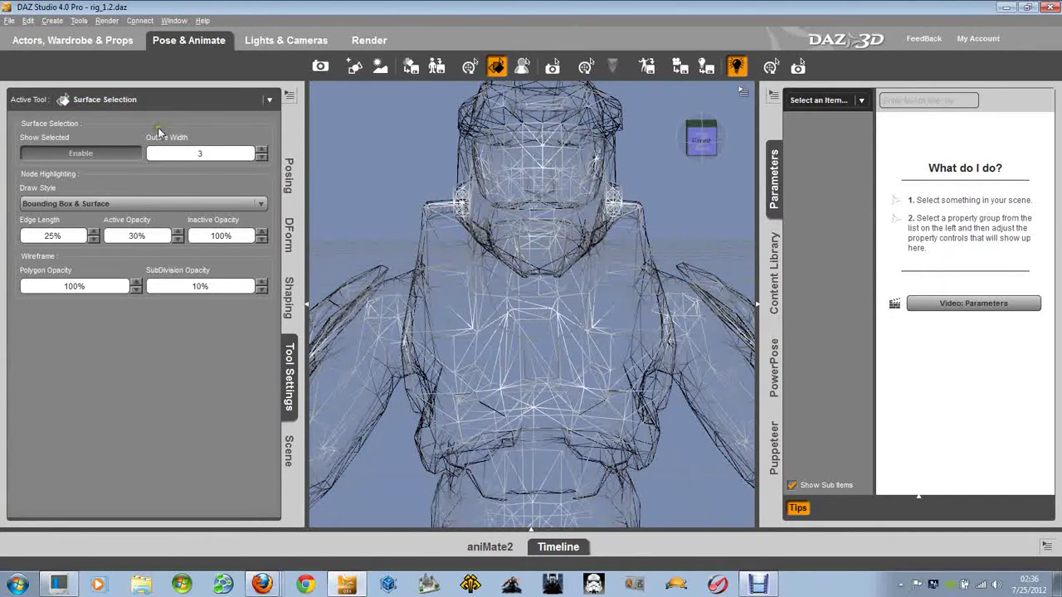
{"action": "left_click", "coordinate": [97, 103]}
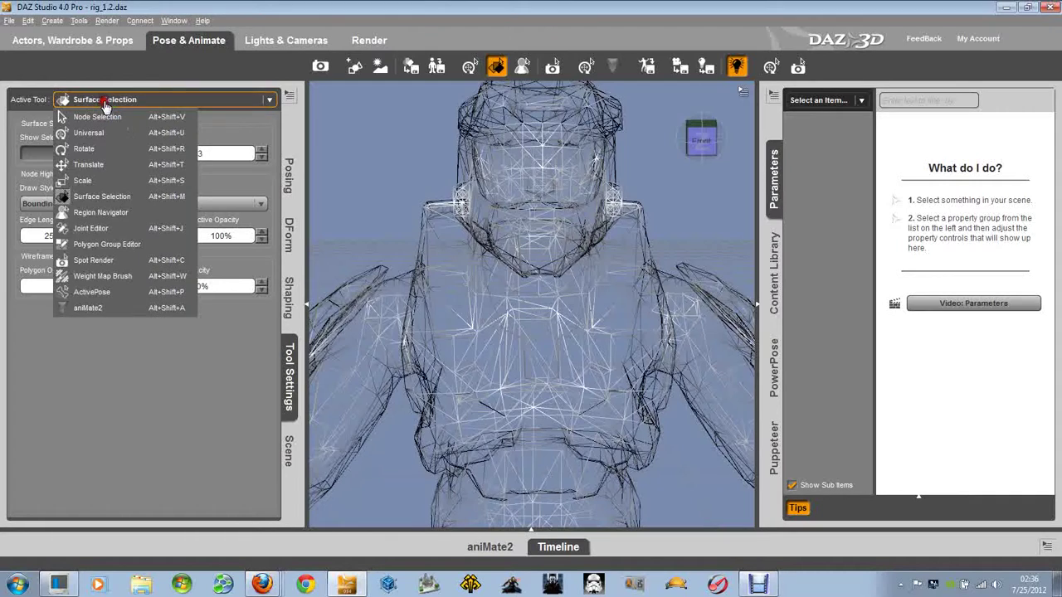
{"action": "left_click", "coordinate": [123, 246]}
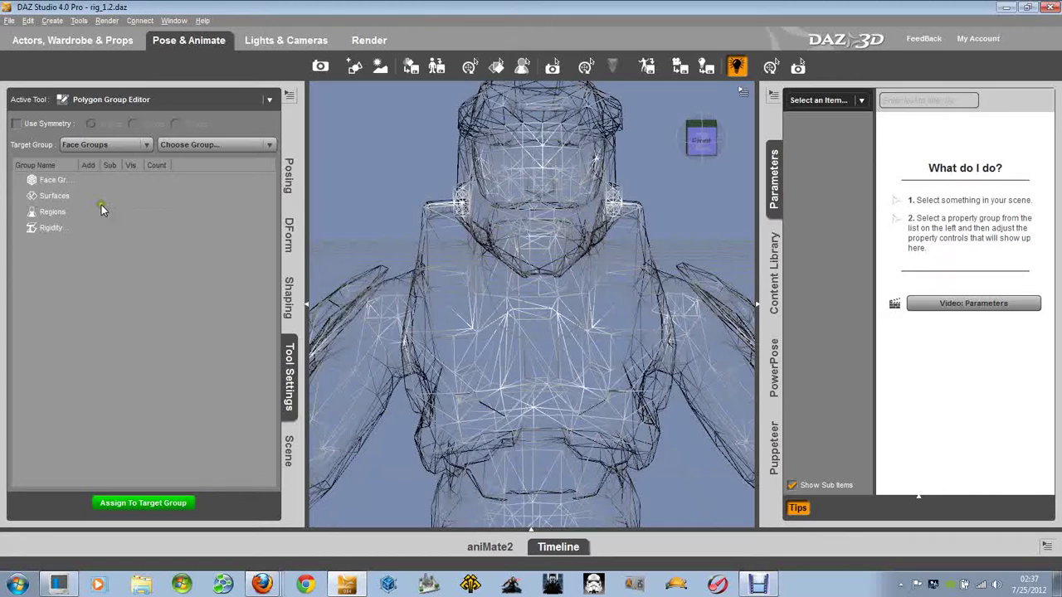
- Keep Face Groups as the target group type, select the Spartan figure, and widen the Group Name column to show full names
{"action": "left_click", "coordinate": [112, 146]}
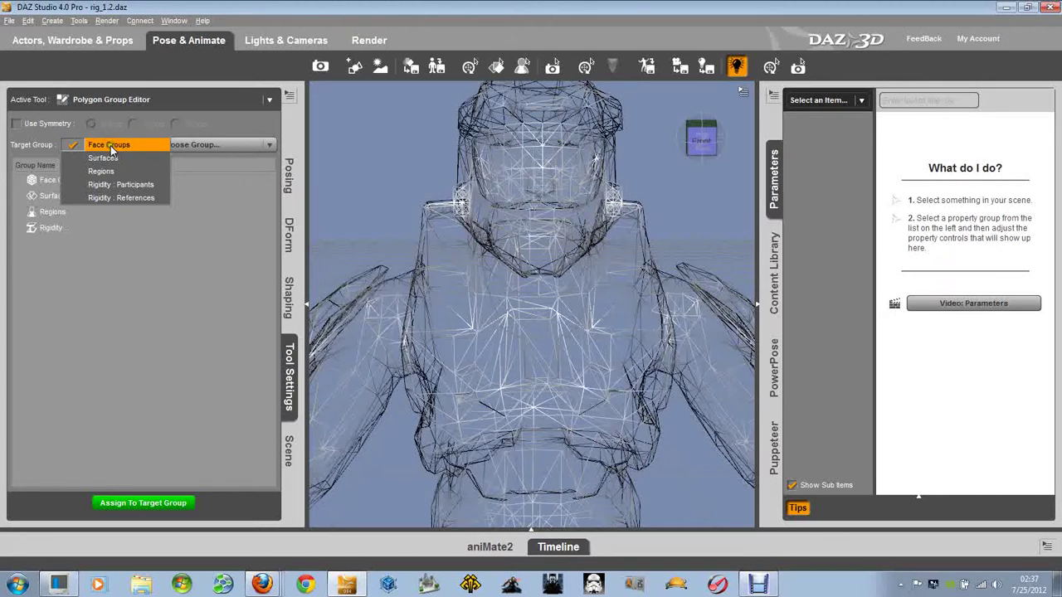
{"action": "left_click", "coordinate": [111, 145]}
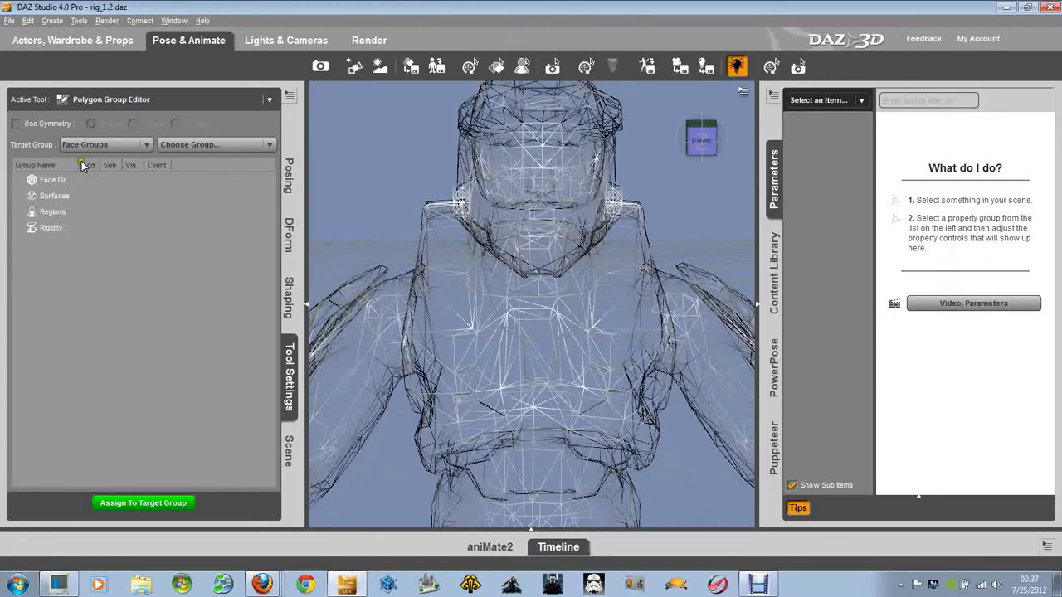
{"action": "left_click", "coordinate": [496, 123]}
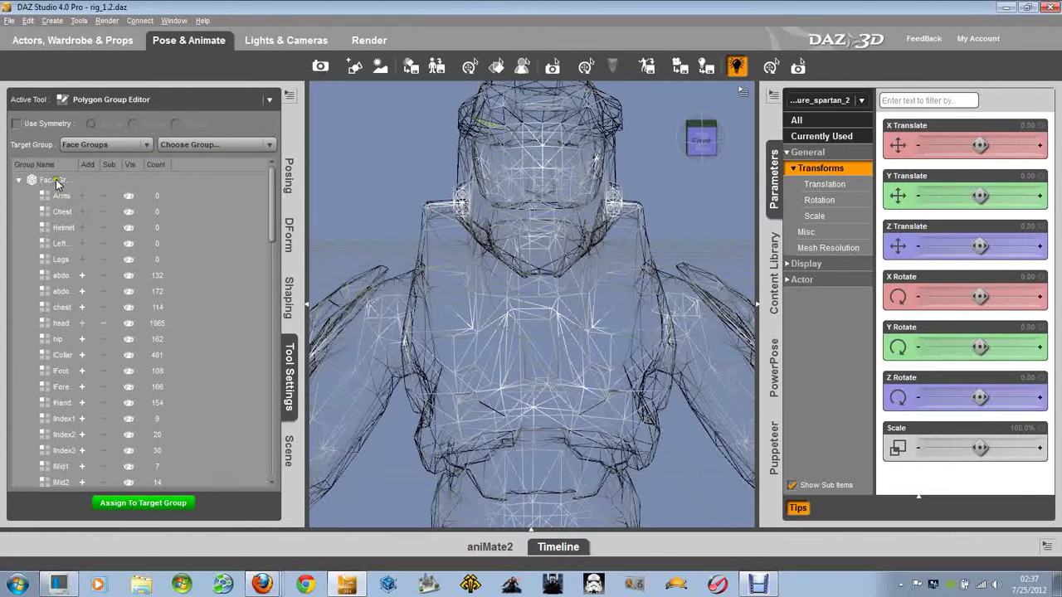
{"action": "left_click_drag", "start_coordinate": [80, 162], "coordinate": [123, 170]}
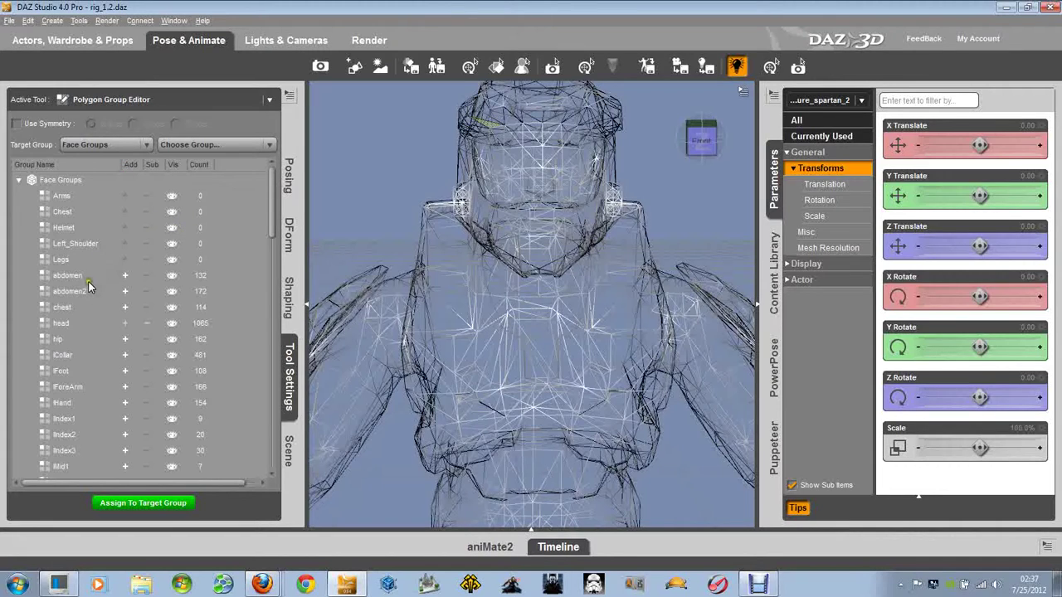
- Add the head face group's polygons to the selection and examine the highlighted helmet from several angles
{"action": "scroll", "coordinate": [157, 256], "scroll_direction": "down", "scroll_amount": 2}
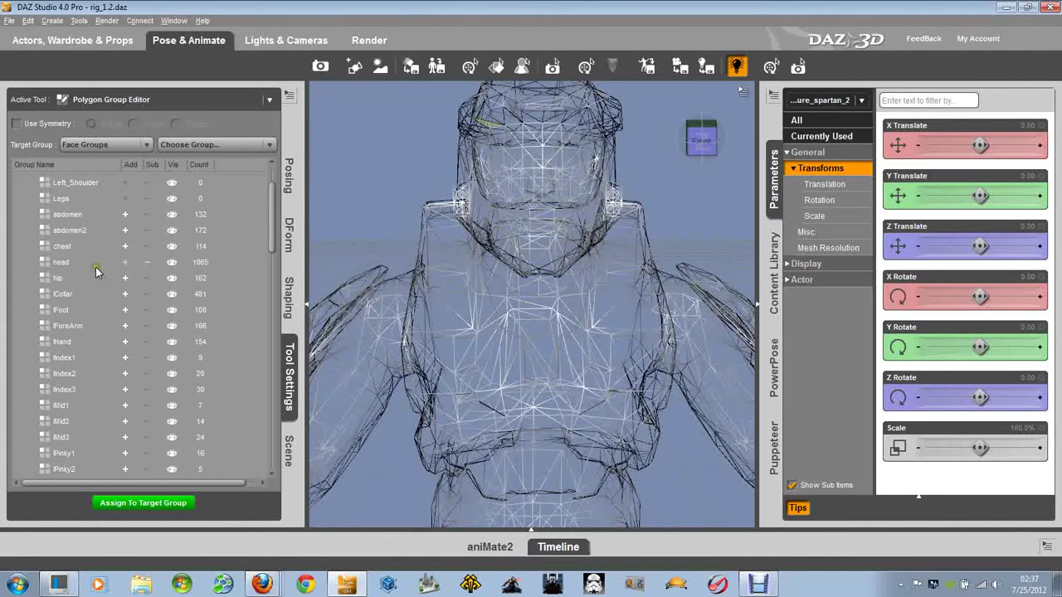
{"action": "left_click", "coordinate": [129, 264]}
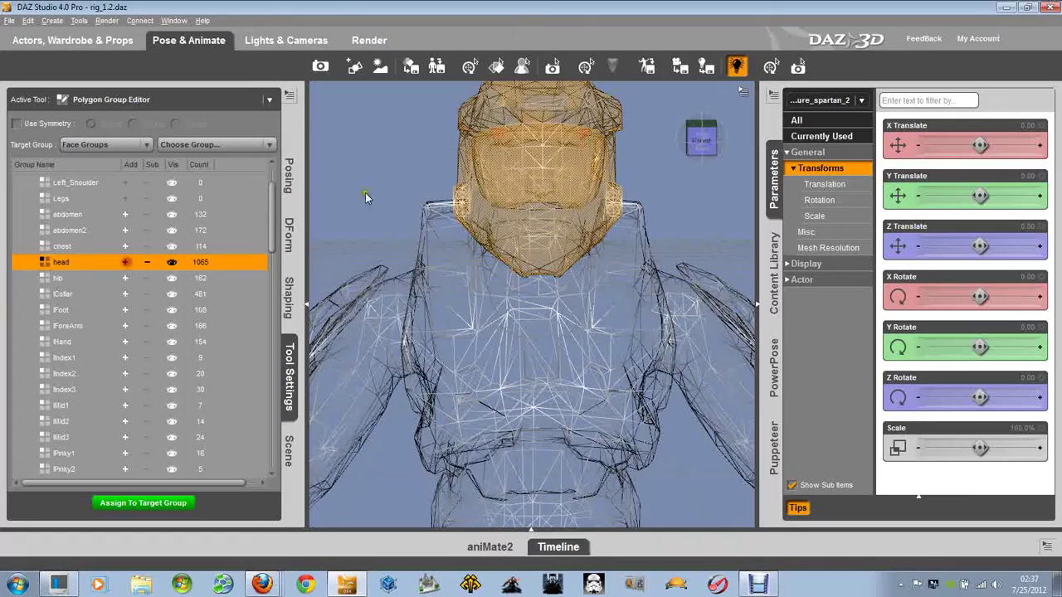
{"action": "middle_click_drag", "start_coordinate": [529, 278], "coordinate": [524, 269]}
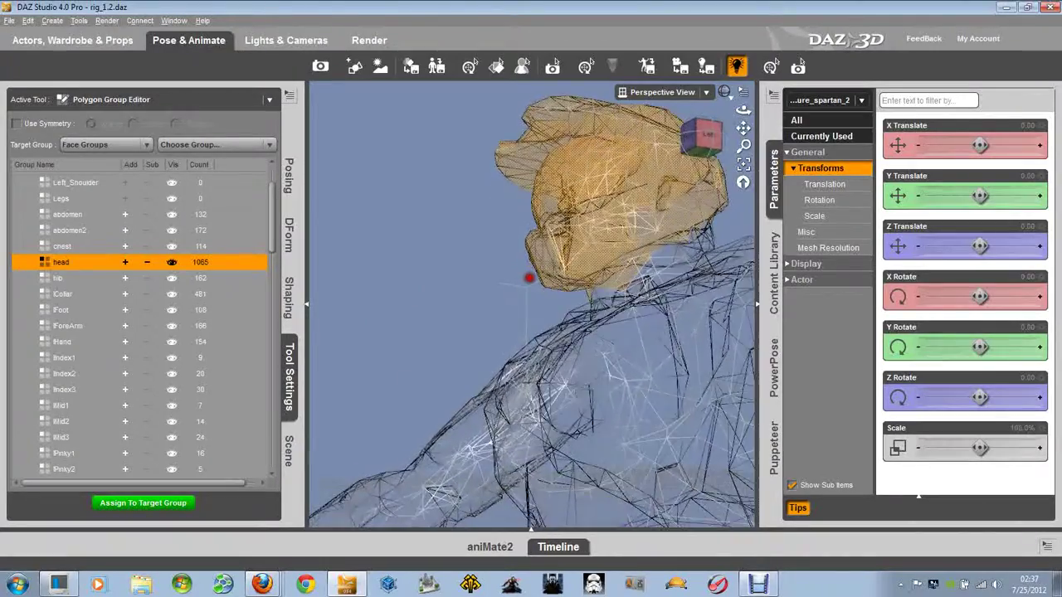
{"action": "mouse_move", "coordinate": [525, 279]}
{"action": "left_mouse_down"}
{"action": "mouse_move", "coordinate": [704, 140]}
{"action": "mouse_move", "coordinate": [652, 150]}
{"action": "left_mouse_up"}
{"action": "left_click", "coordinate": [745, 167]}
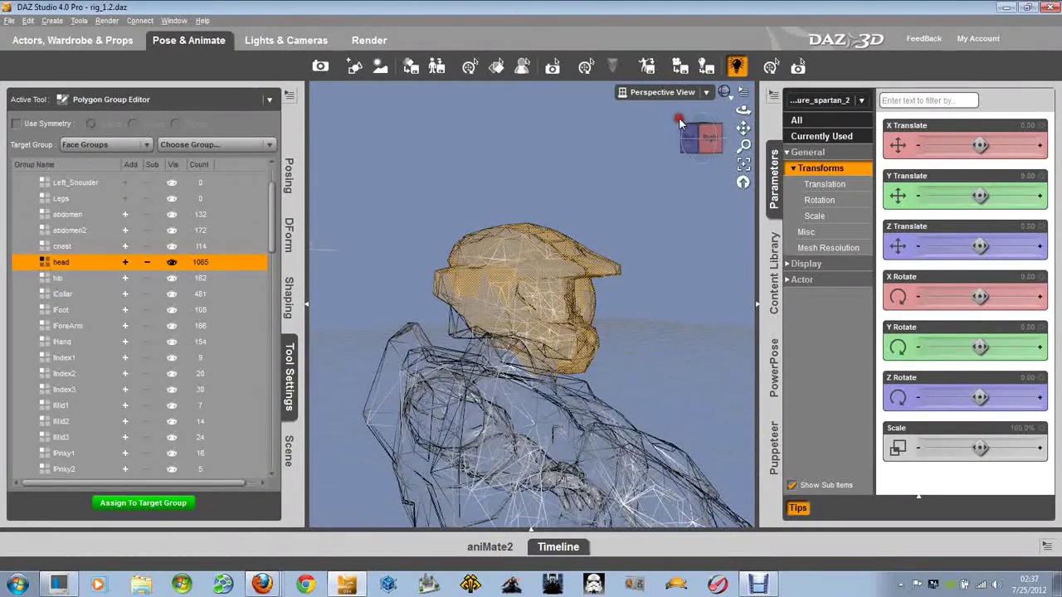
- Remove the head face group's polygons from the selection and look through the remaining face groups
{"action": "left_click", "coordinate": [149, 262]}
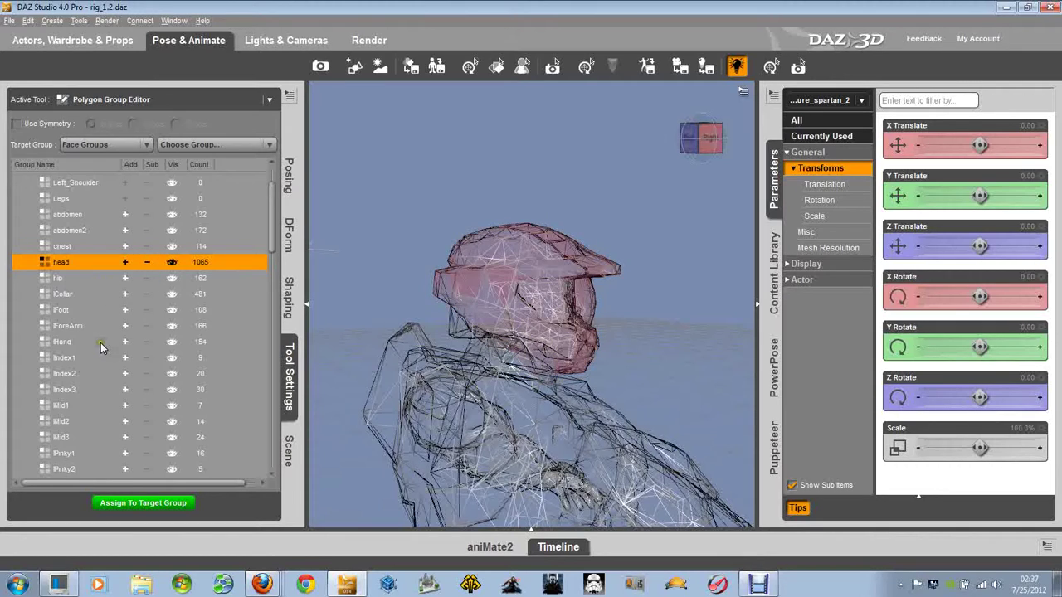
{"action": "scroll", "coordinate": [111, 365], "scroll_direction": "down", "scroll_amount": 2}
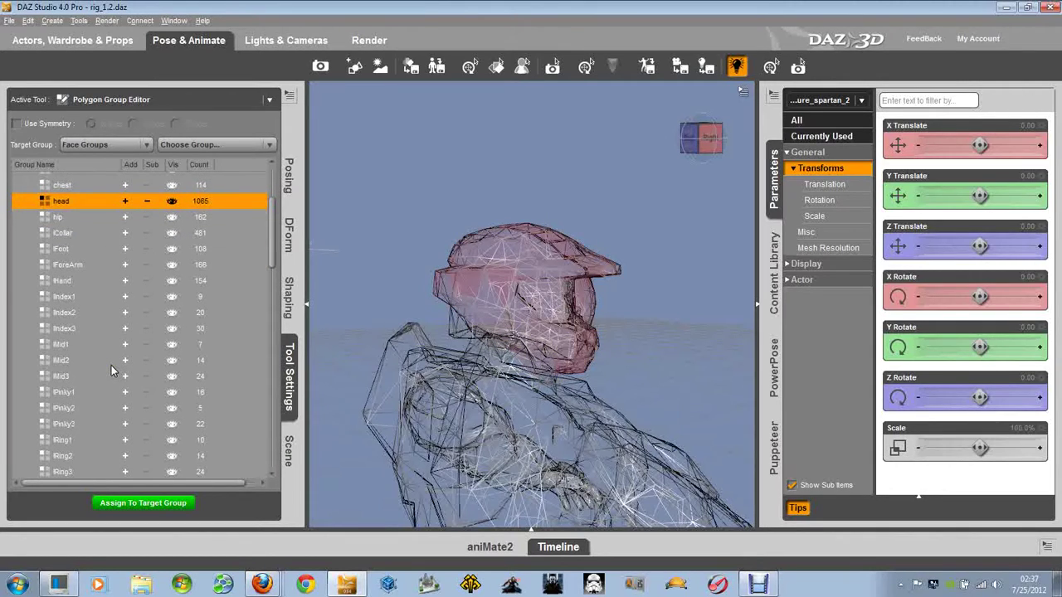
{"action": "scroll", "coordinate": [111, 366], "scroll_direction": "down", "scroll_amount": 4}
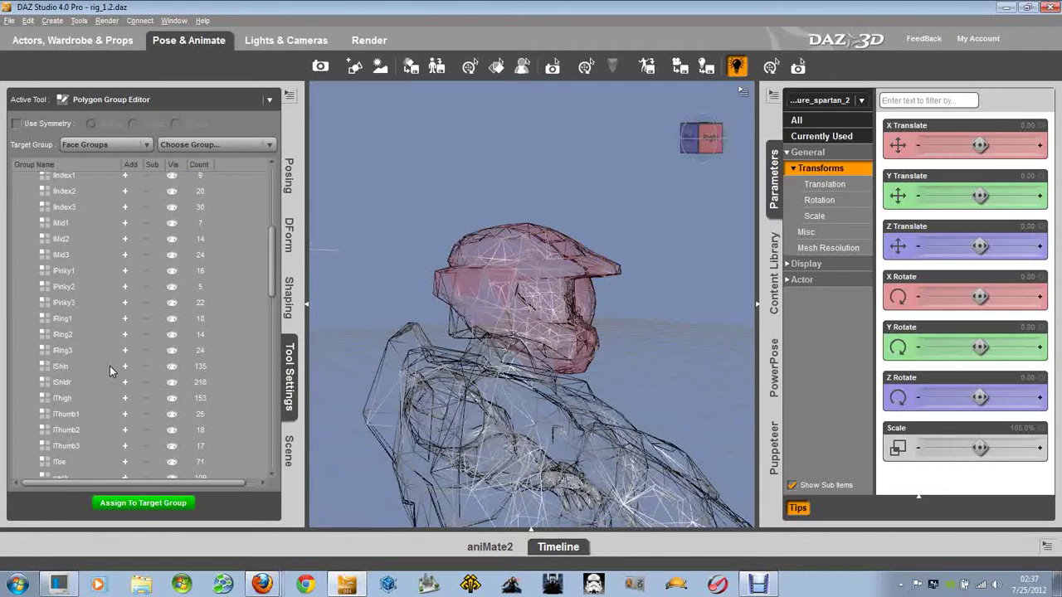
- Add the Neck region's polygons to the selection, inspect the highlighted area from the front, and remove them from the selection
{"action": "scroll", "coordinate": [110, 366], "scroll_direction": "down", "scroll_amount": 5}
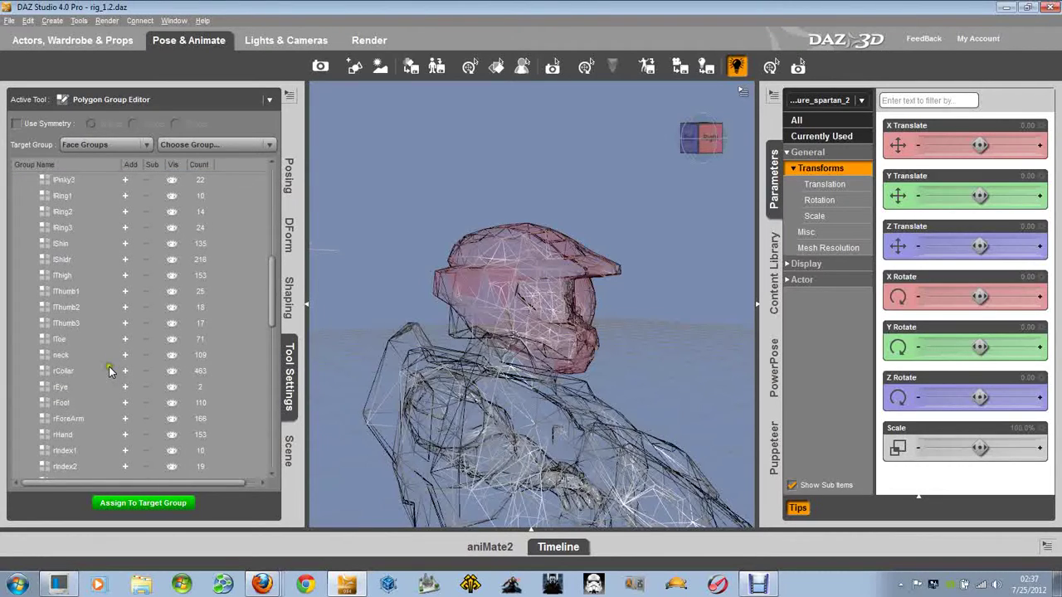
{"action": "scroll", "coordinate": [106, 370], "scroll_direction": "down", "scroll_amount": 8}
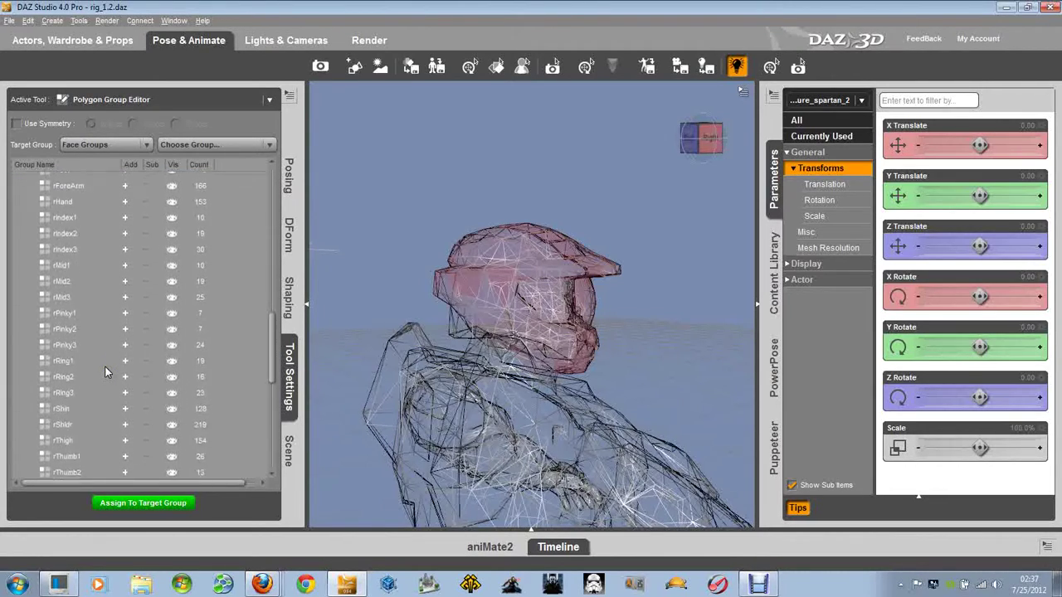
{"action": "scroll", "coordinate": [106, 371], "scroll_direction": "down", "scroll_amount": 5}
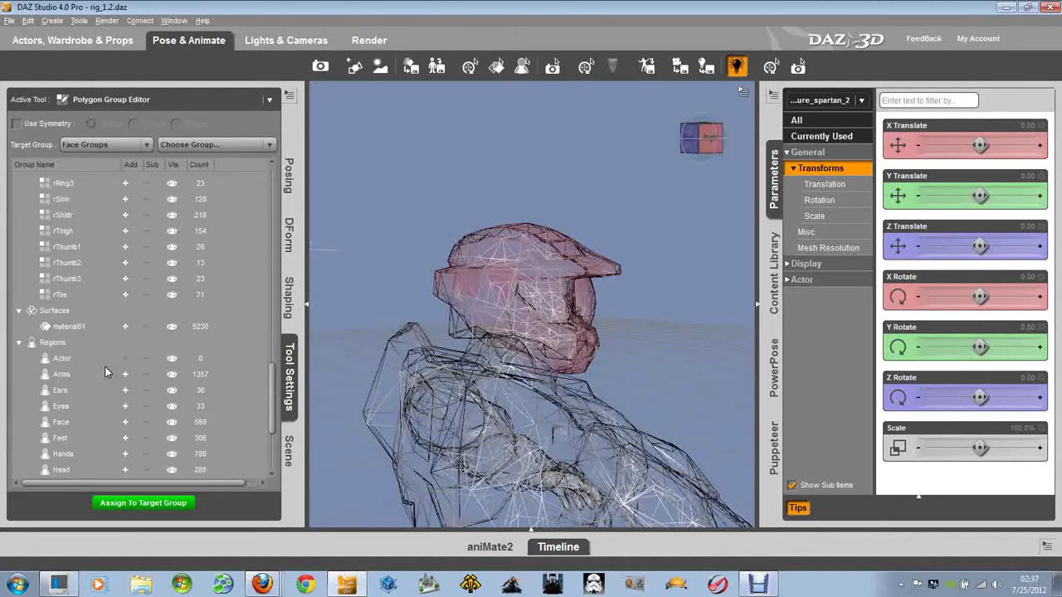
{"action": "scroll", "coordinate": [99, 369], "scroll_direction": "down", "scroll_amount": 3}
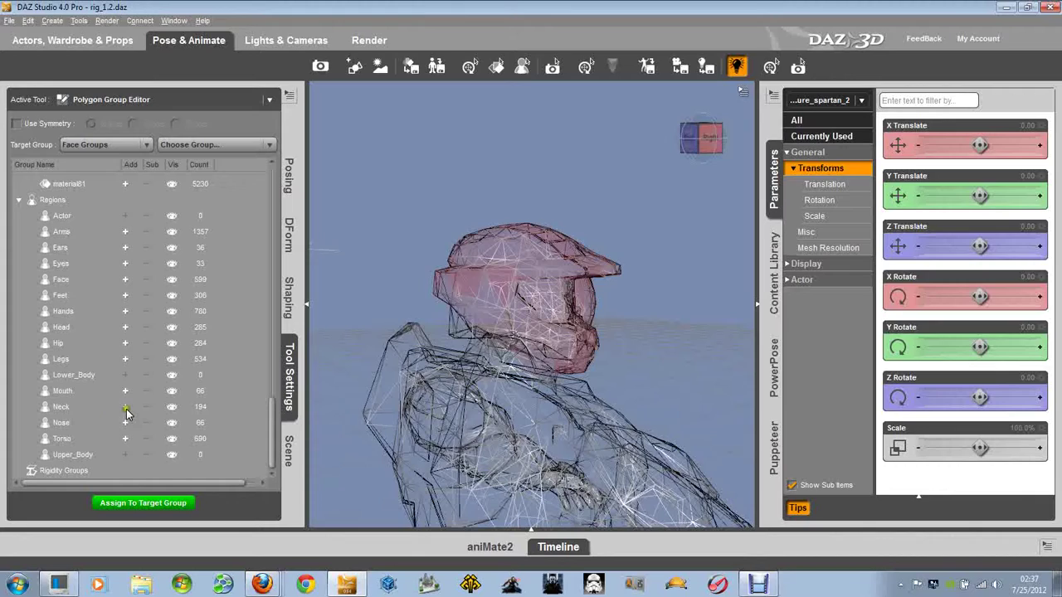
{"action": "left_click", "coordinate": [126, 408]}
{"action": "left_click_drag", "start_coordinate": [705, 139], "coordinate": [738, 139]}
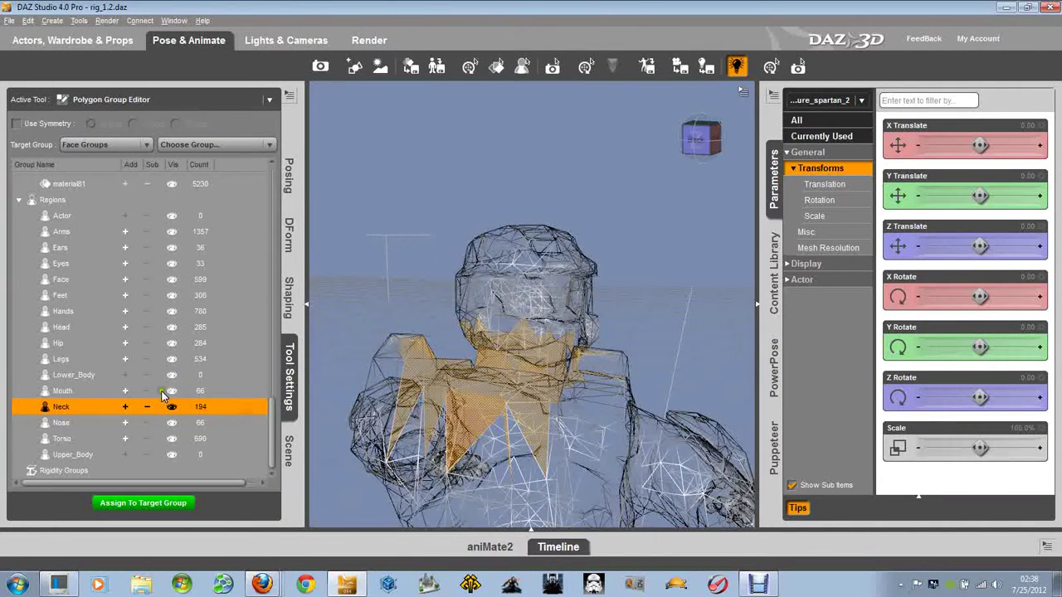
{"action": "left_click", "coordinate": [147, 407]}
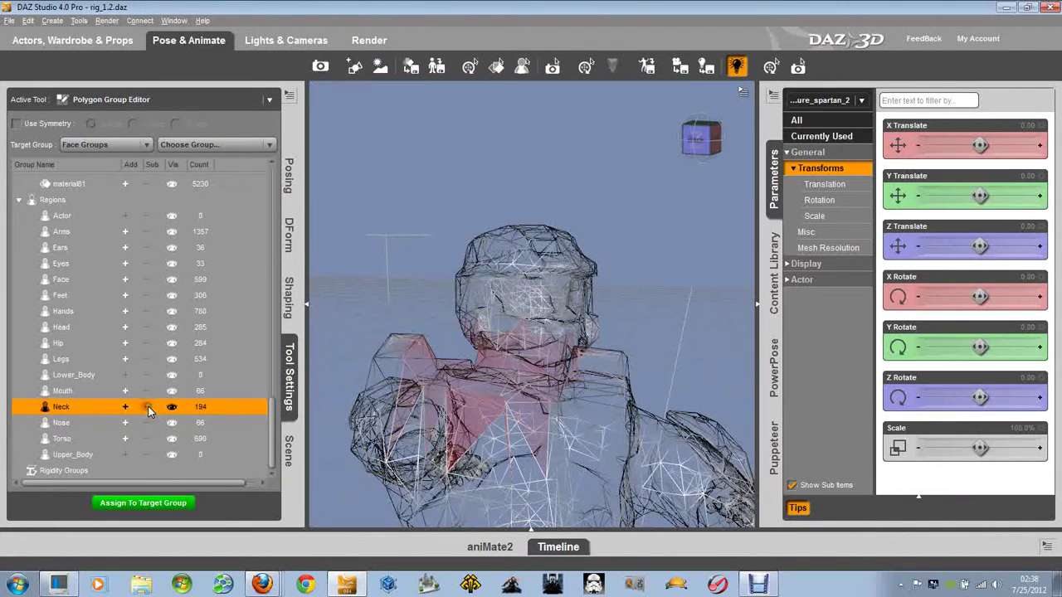
- Add the Head region's polygons to the selection and examine the highlighted helmet from the front and side, both close up and farther away
{"action": "left_click", "coordinate": [124, 328]}
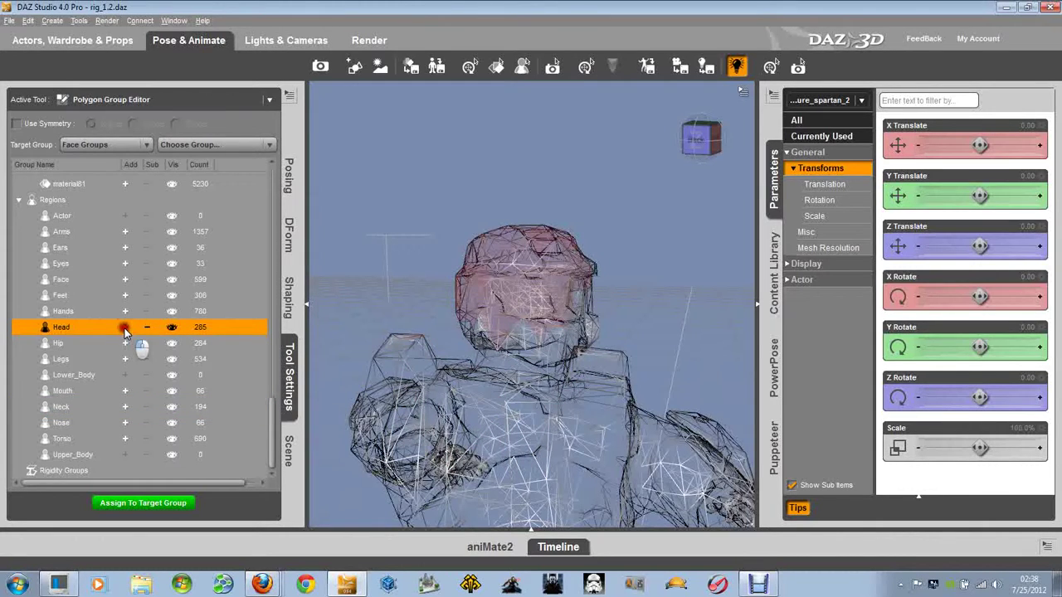
{"action": "left_click", "coordinate": [530, 277]}
{"action": "middle_click_drag", "start_coordinate": [530, 277], "coordinate": [444, 278]}
{"action": "middle_click_drag", "start_coordinate": [530, 277], "coordinate": [560, 279]}
{"action": "left_click_drag", "start_coordinate": [436, 253], "coordinate": [455, 254], "text": "alt"}
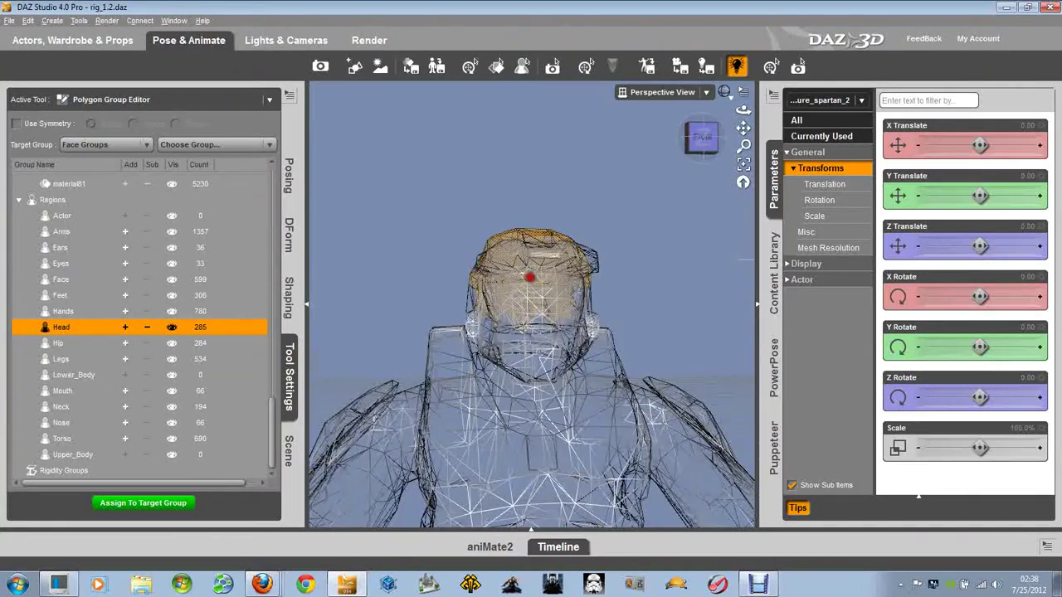
{"action": "middle_click_drag", "start_coordinate": [530, 277], "coordinate": [444, 277]}
{"action": "middle_click_drag", "start_coordinate": [530, 277], "coordinate": [597, 277]}
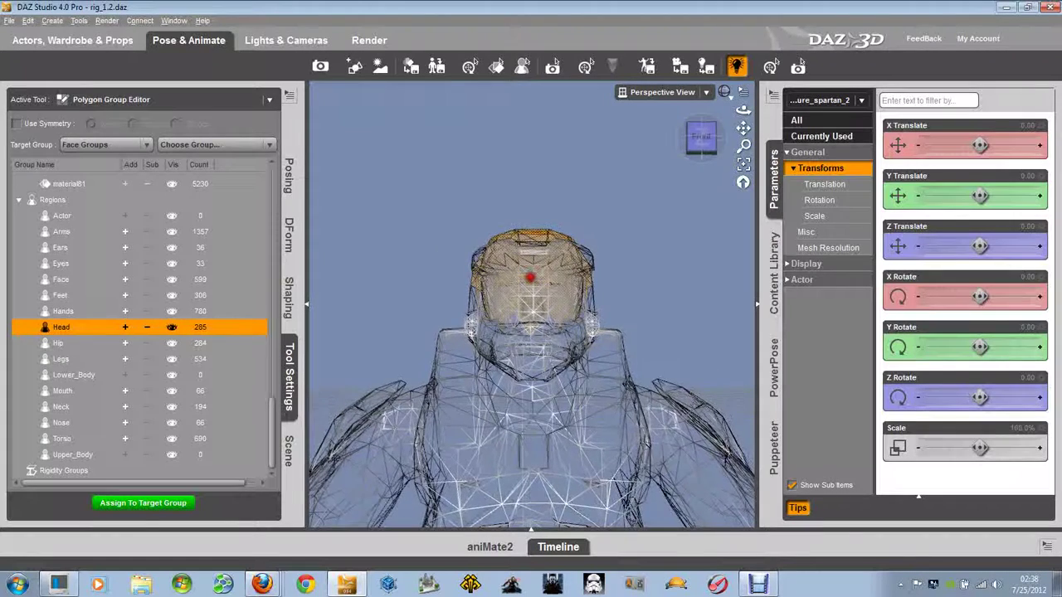
{"action": "middle_click_drag", "start_coordinate": [530, 277], "coordinate": [527, 278]}
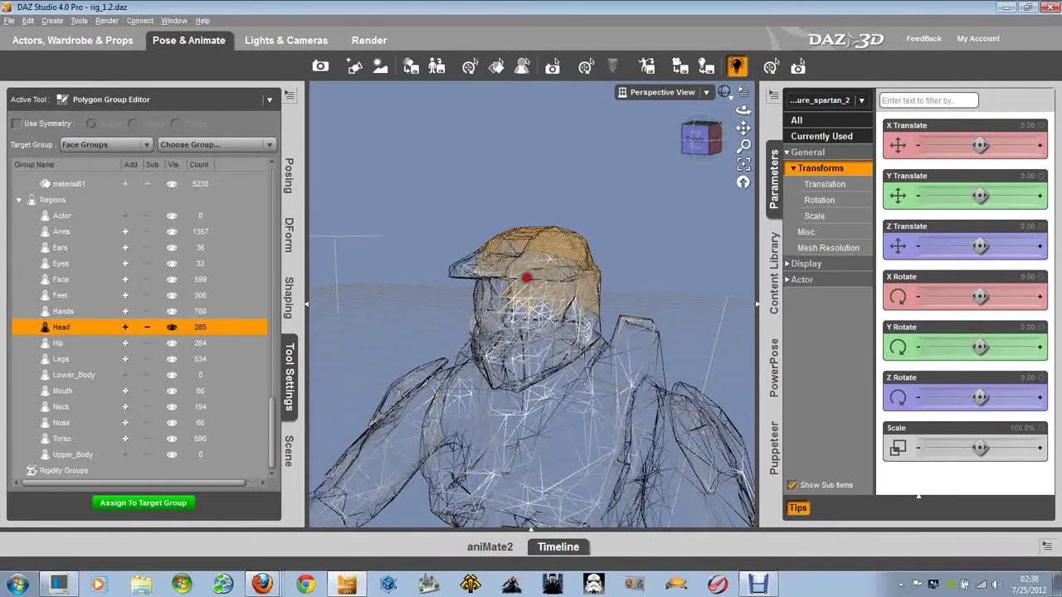
{"action": "left_click_drag", "start_coordinate": [428, 253], "coordinate": [385, 253], "text": "alt"}
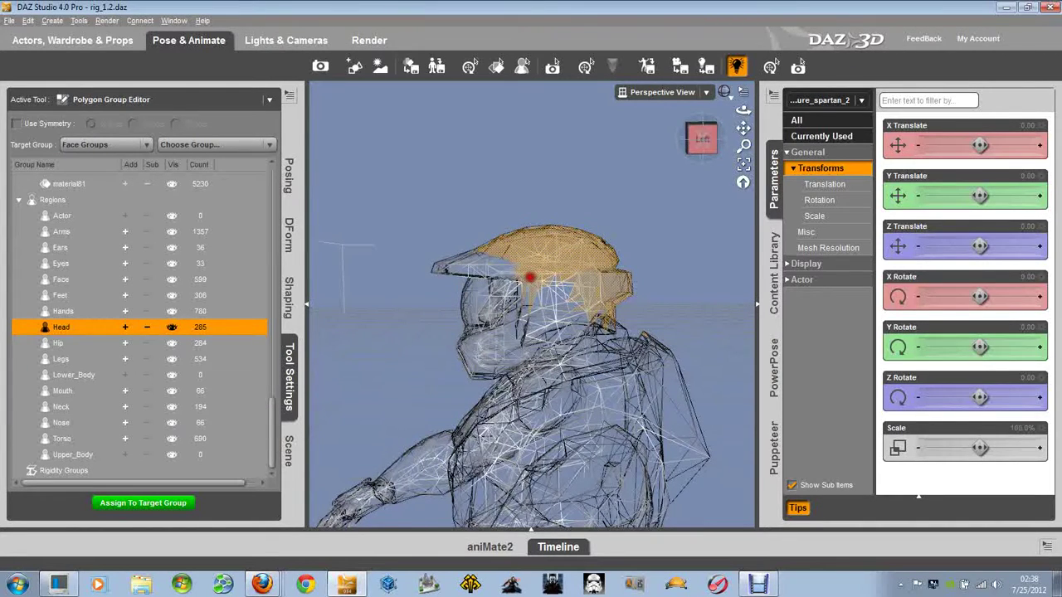
{"action": "left_click_drag", "start_coordinate": [530, 277], "coordinate": [687, 234]}
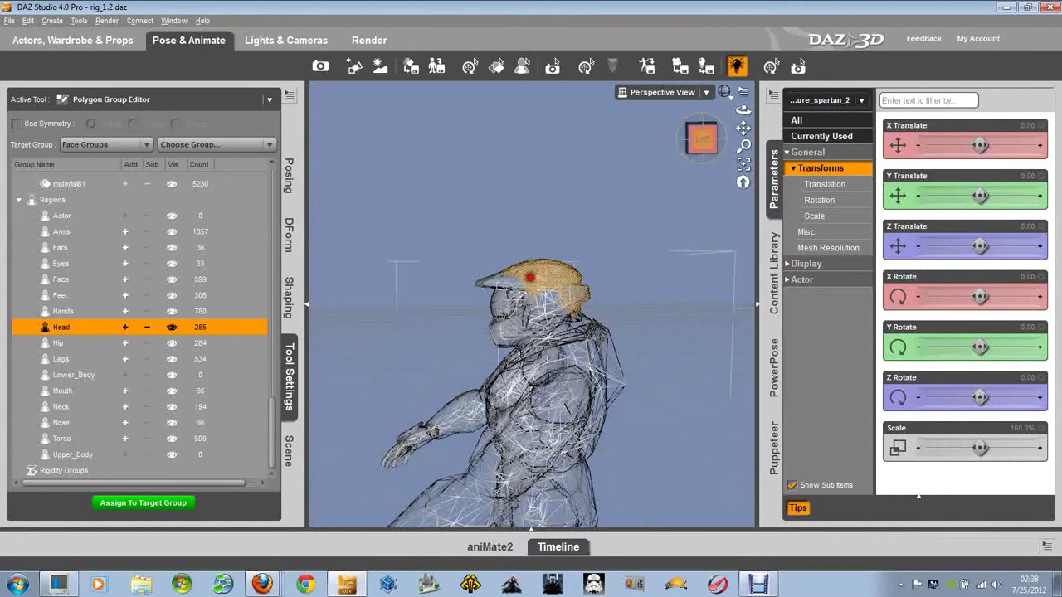
{"action": "left_click_drag", "start_coordinate": [531, 277], "coordinate": [606, 277]}
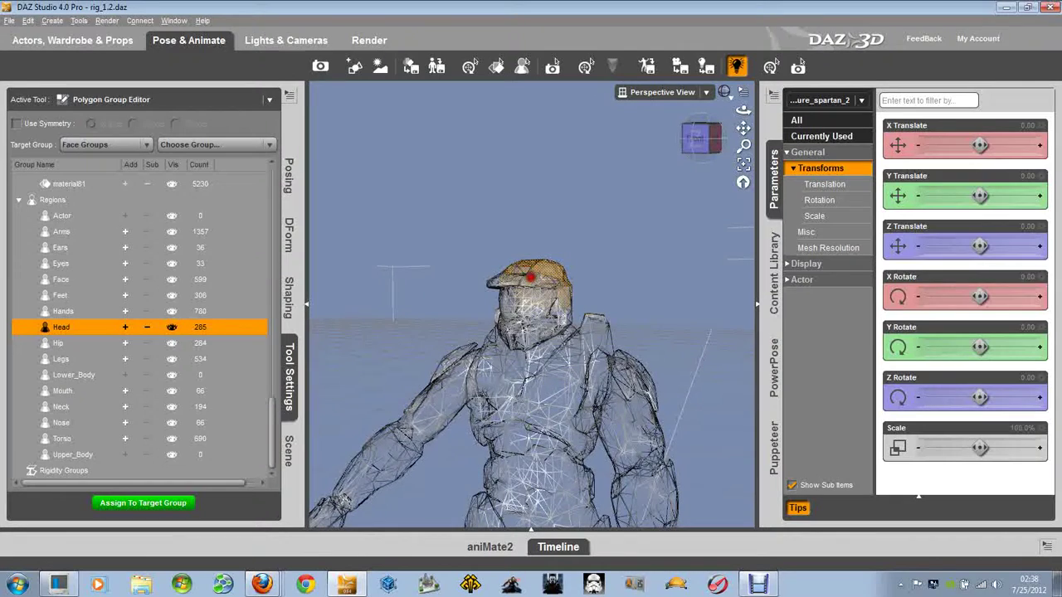
{"action": "left_click_drag", "start_coordinate": [530, 277], "coordinate": [533, 276]}
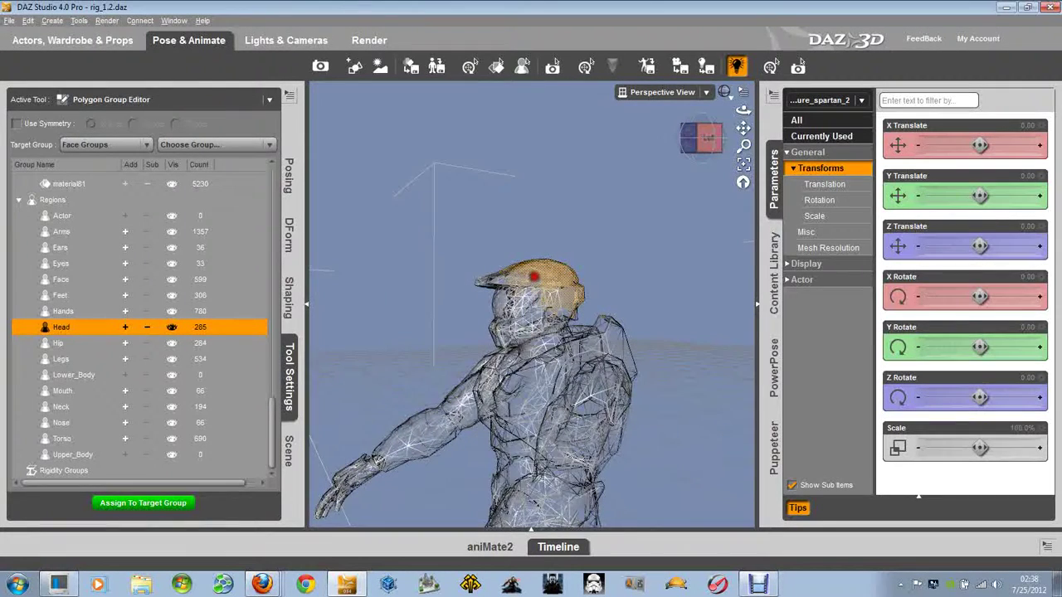
{"action": "left_click", "coordinate": [696, 141]}
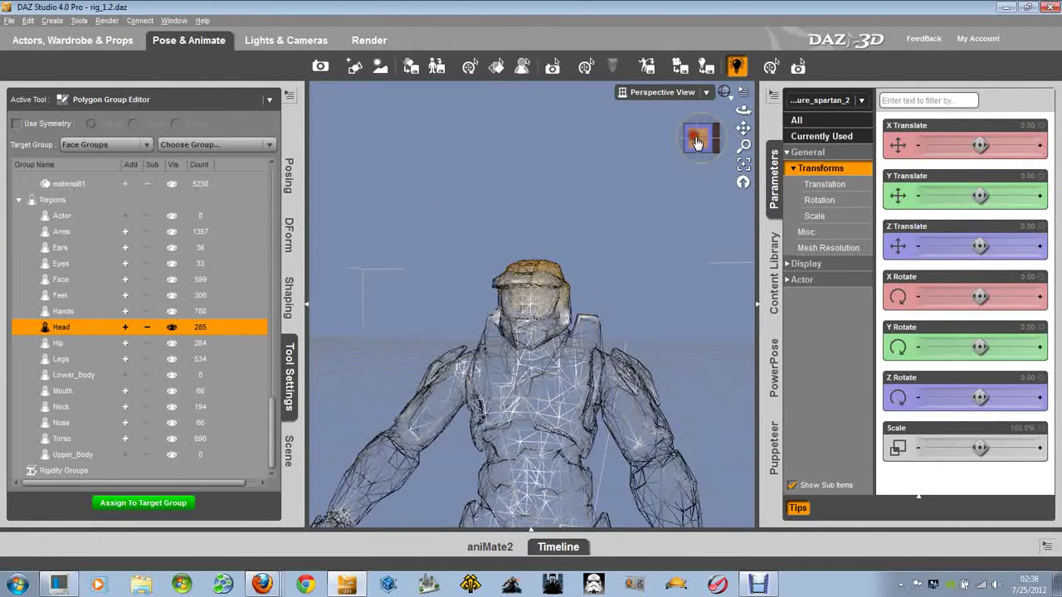